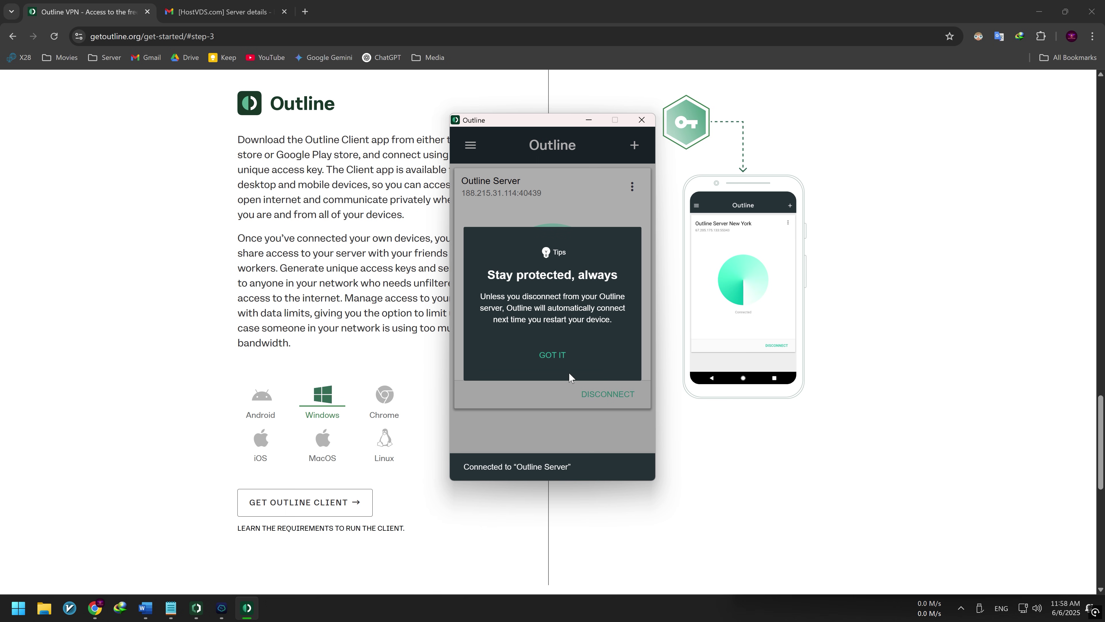
Dismiss the 'Stay protected, always' tip once connected to the server at 188.215.31.114
click(548, 356)
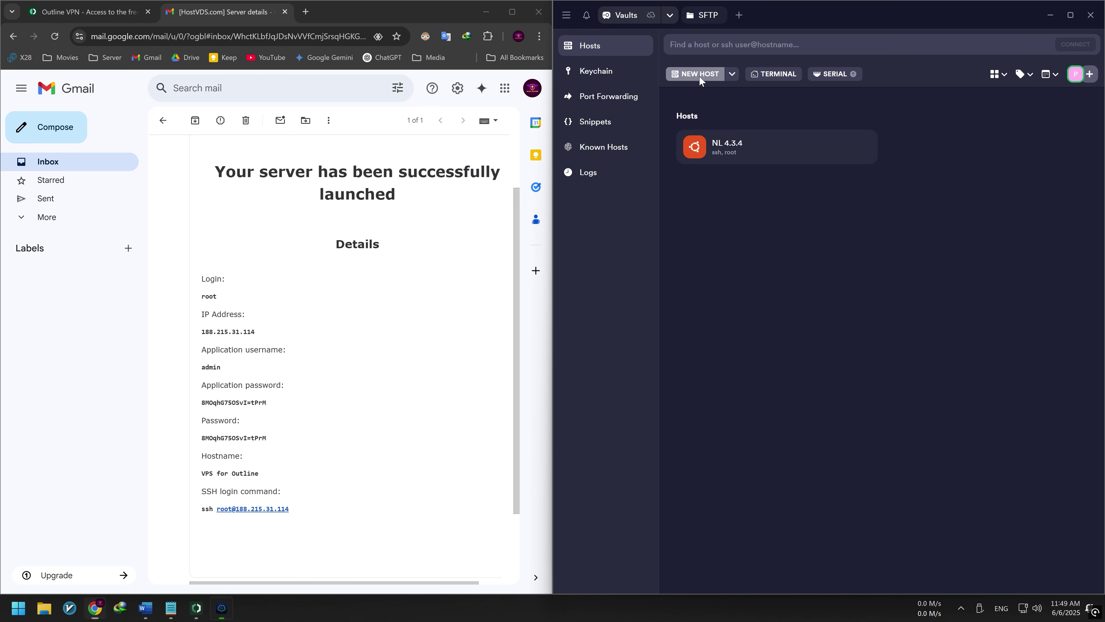
Create a new Termius host with address 188.215.31.114 and username root
click(699, 75)
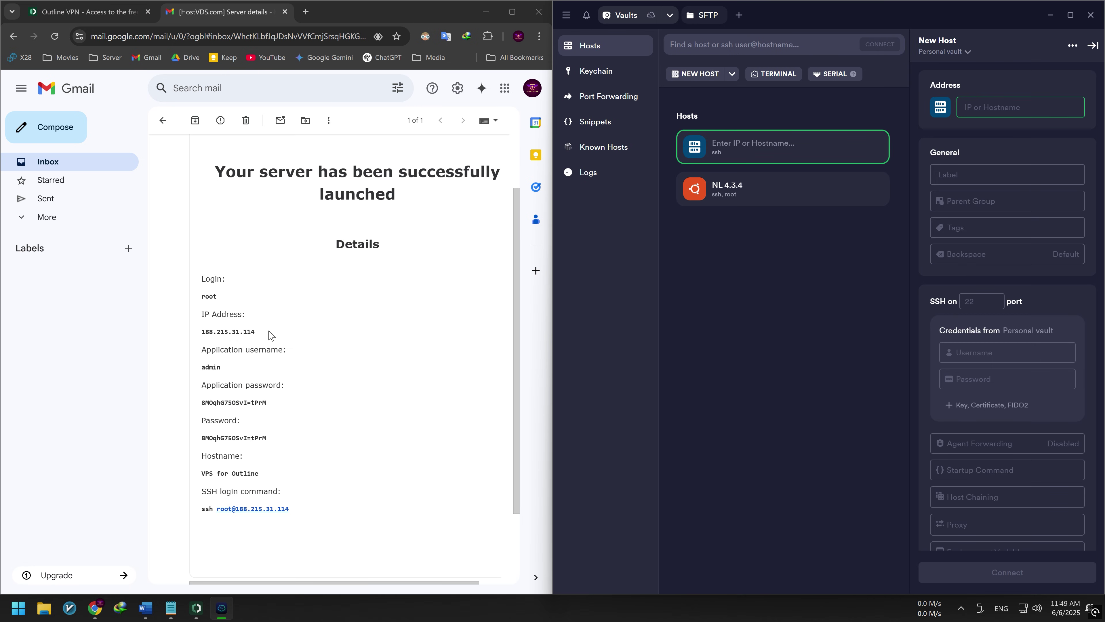
drag(272, 335, 202, 332)
key(ctrl+c)
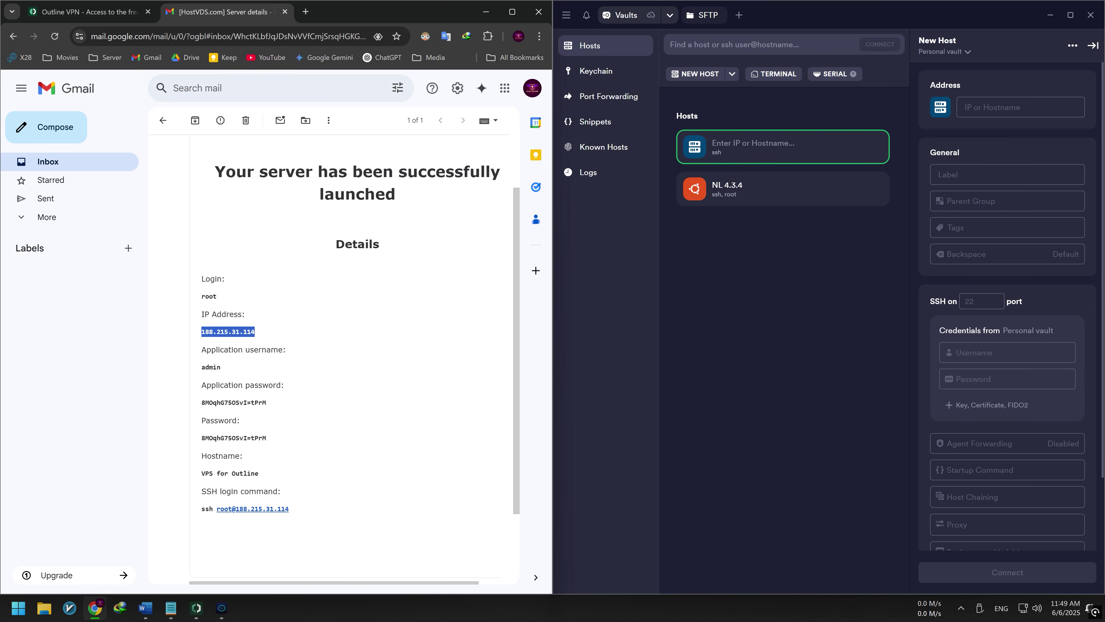
click(773, 233)
key(ctrl+v)
click(993, 354)
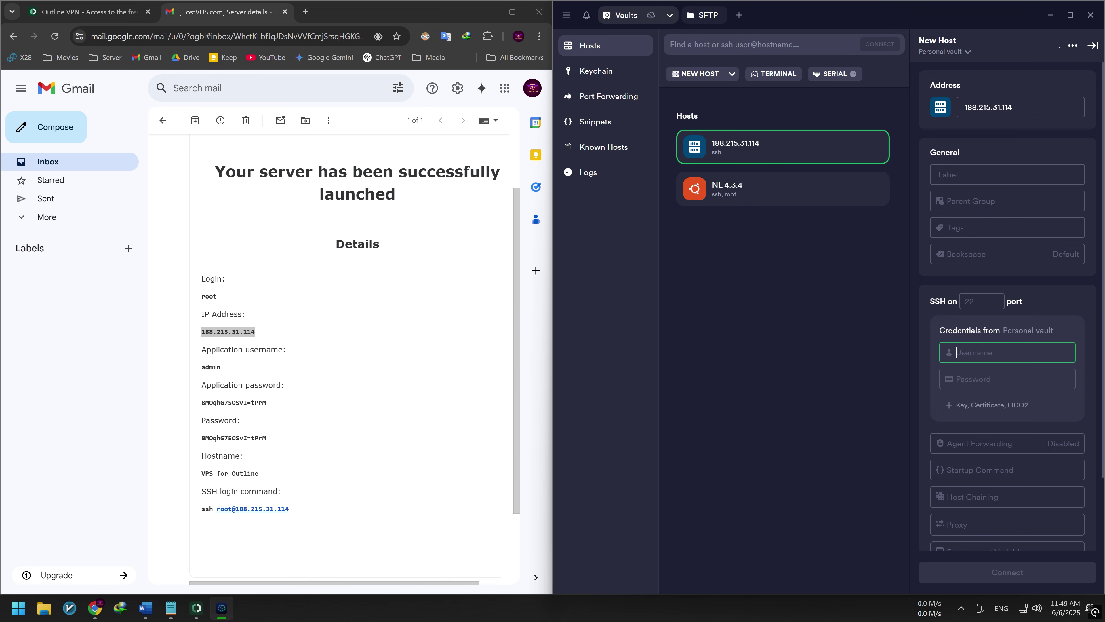
text(roo)
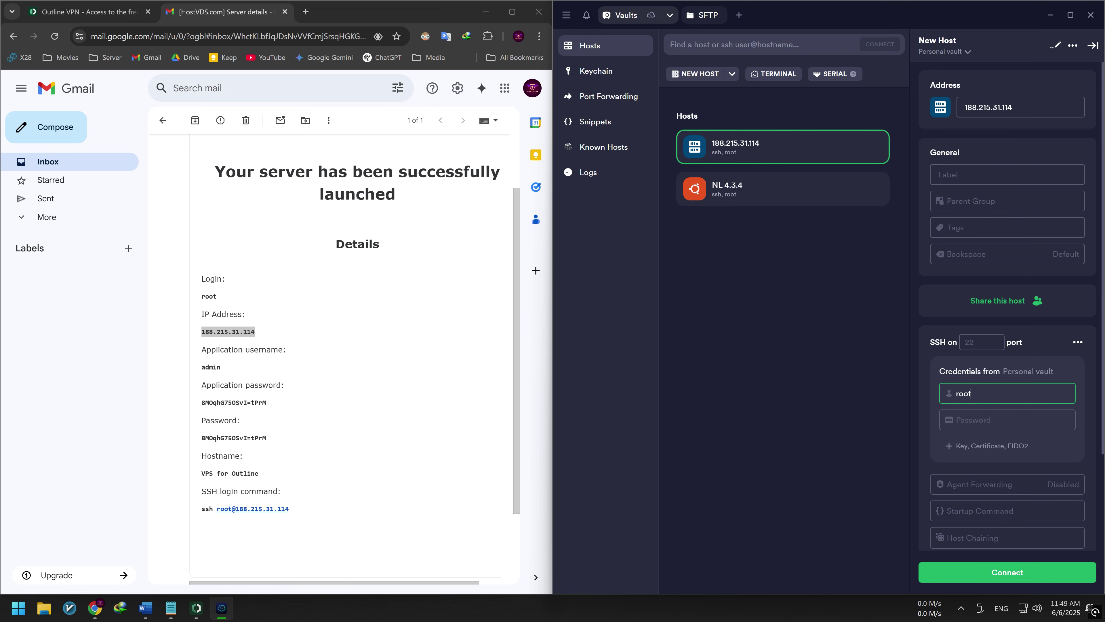
text(t)
key(Tab)
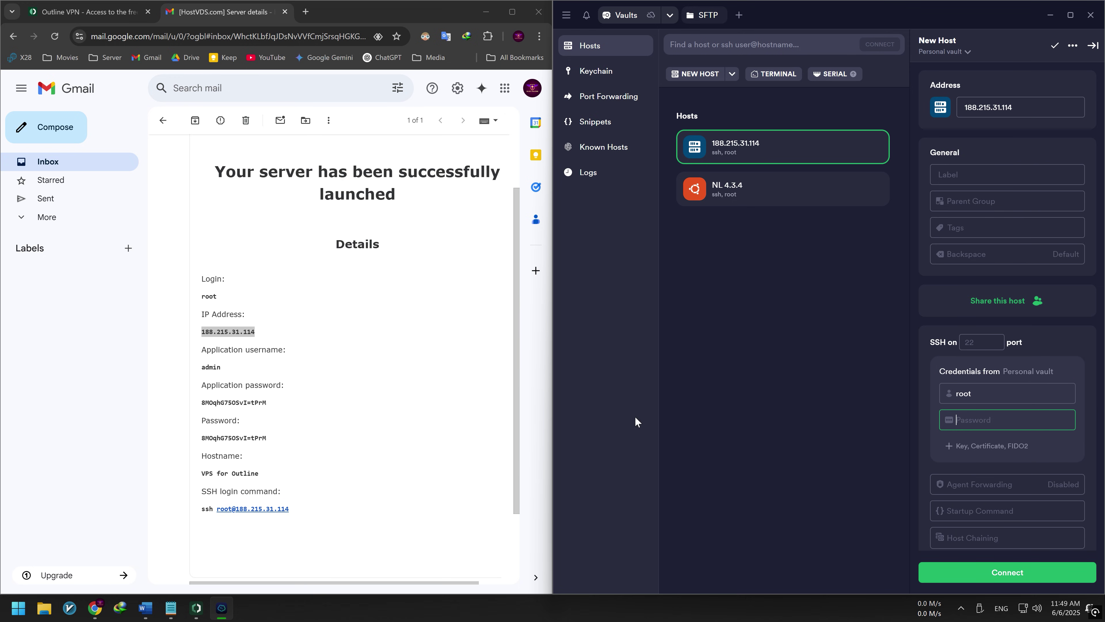
Copy the application password from the email into the host, save it, and open its options
drag(266, 403, 194, 402)
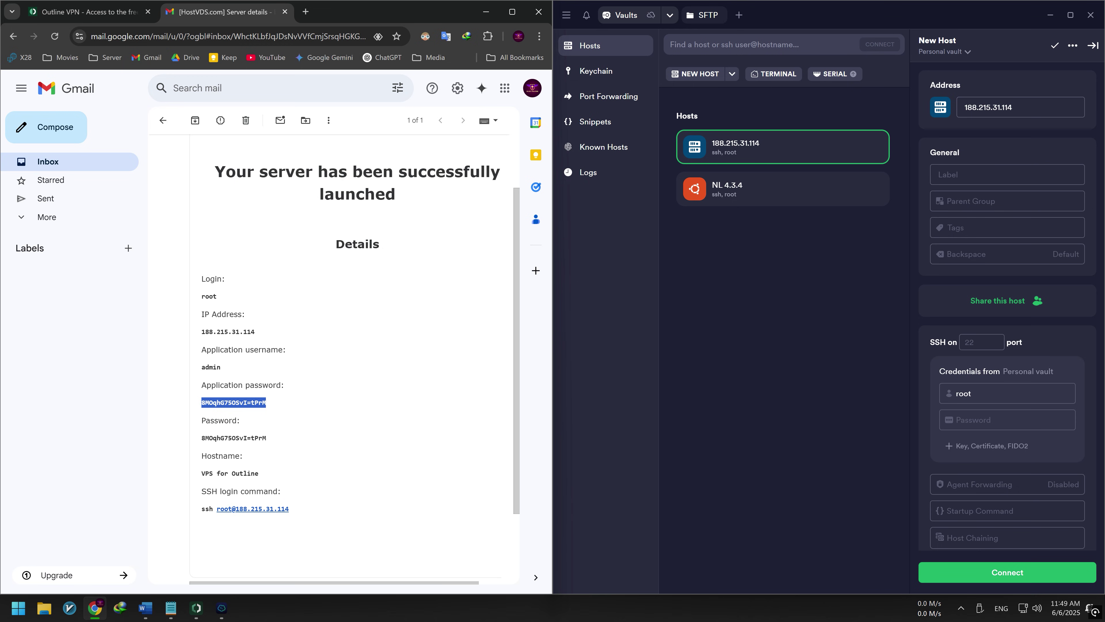
right_click(220, 403)
click(237, 417)
click(969, 418)
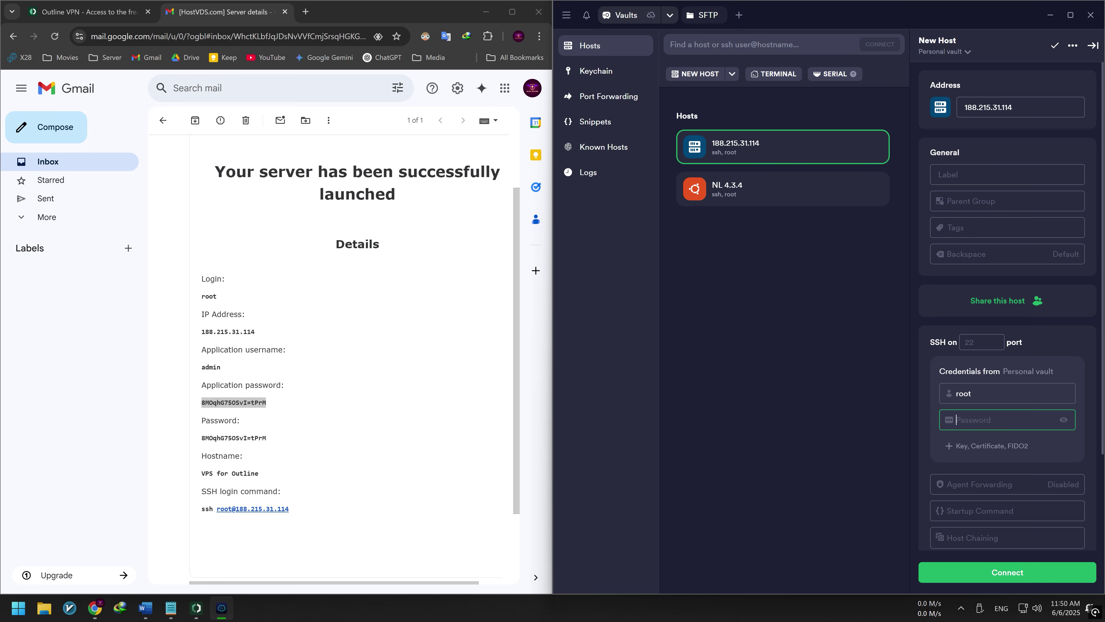
key(ctrl+v)
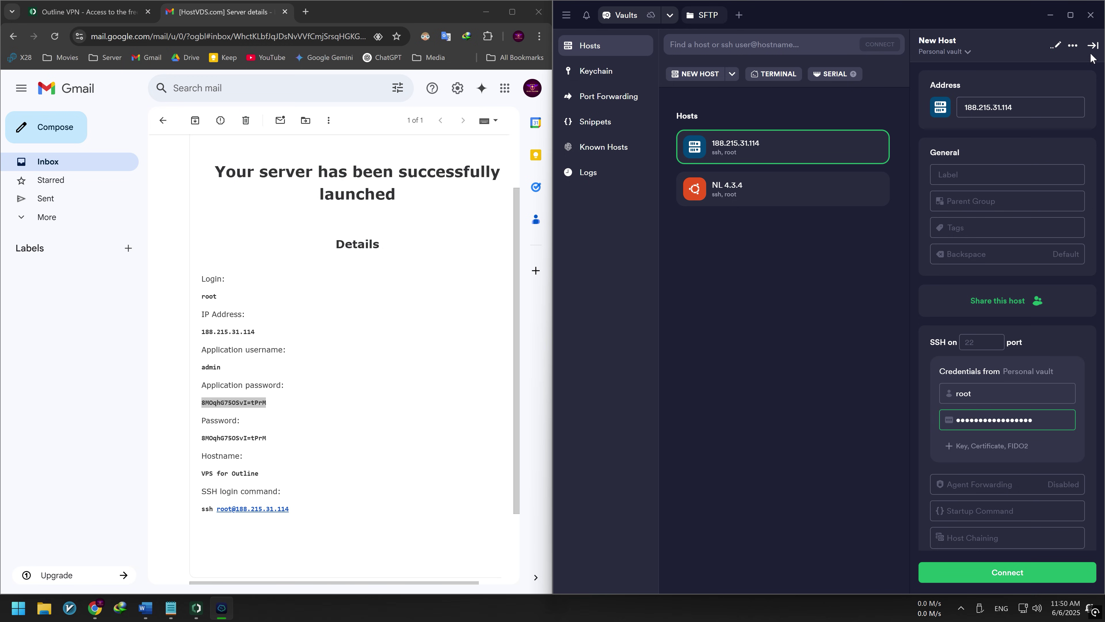
click(1093, 45)
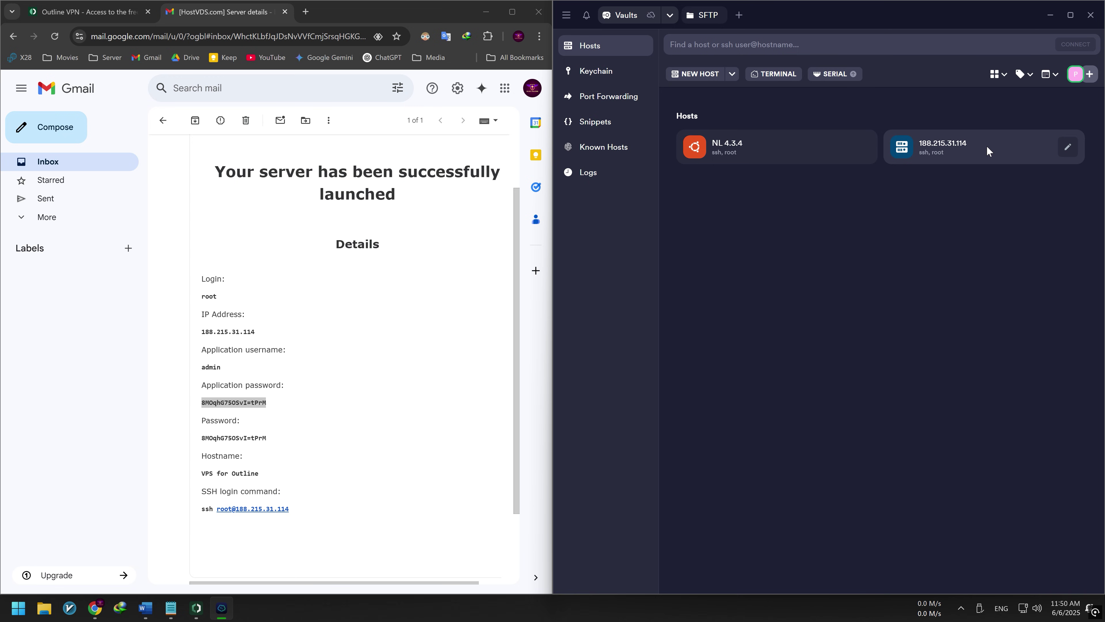
right_click(989, 151)
Connect to 188.215.31.114 over SSH and accept the server's host key
click(993, 157)
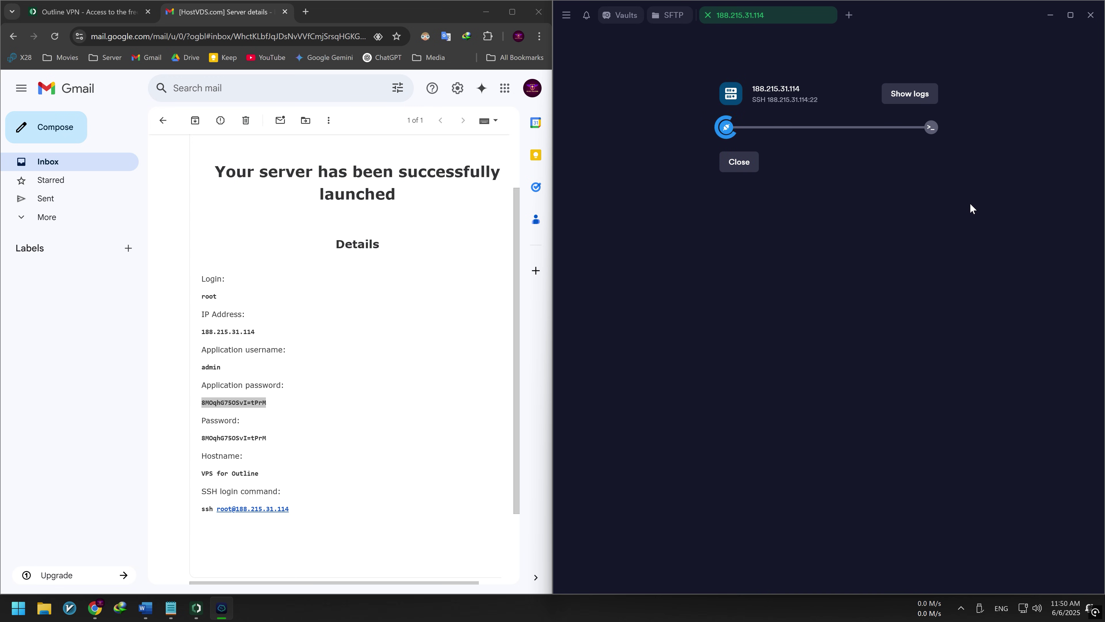
click(898, 308)
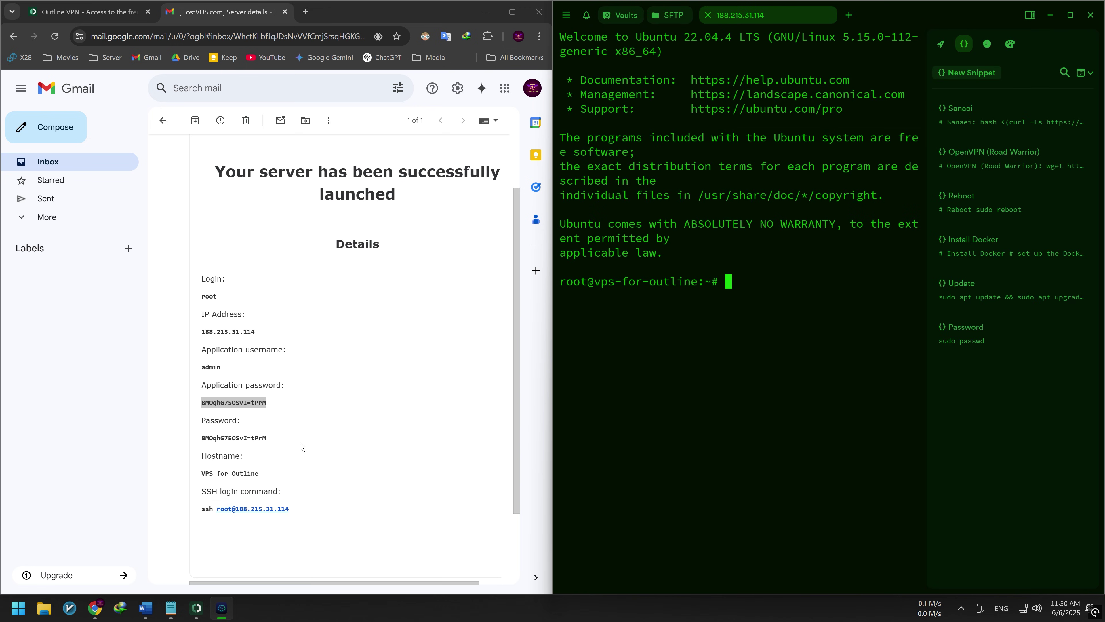
click(1071, 15)
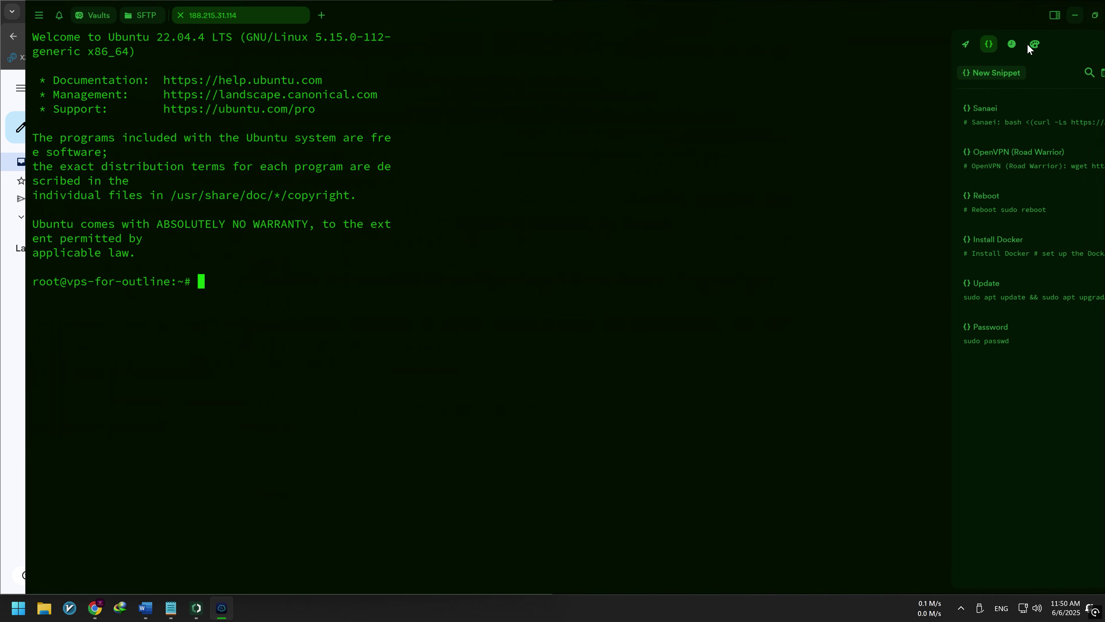
click(1030, 15)
click(1071, 15)
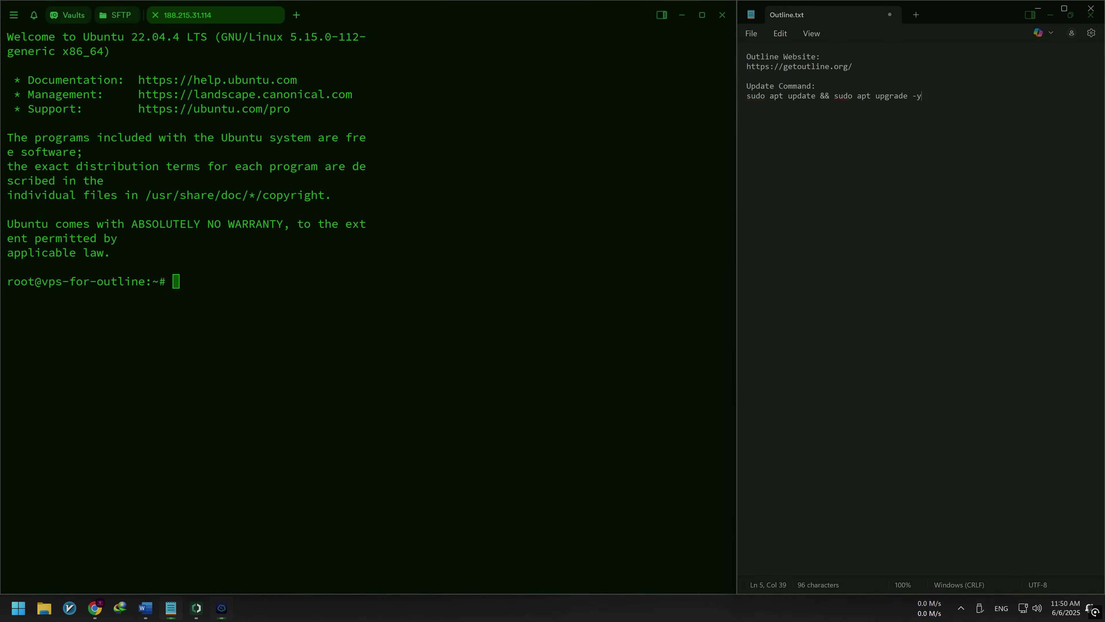
Run `sudo apt update && sudo apt upgrade -y`, copied from the notes, in the terminal
drag(922, 96, 747, 96)
right_click(760, 101)
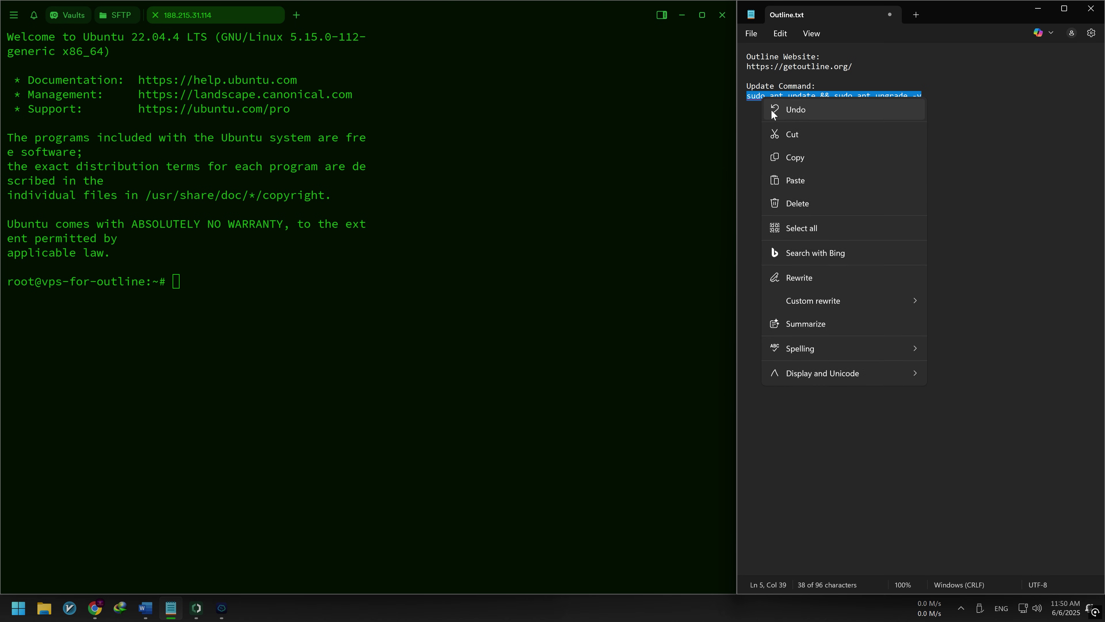
click(791, 156)
key(alt+Tab)
key(ctrl+v)
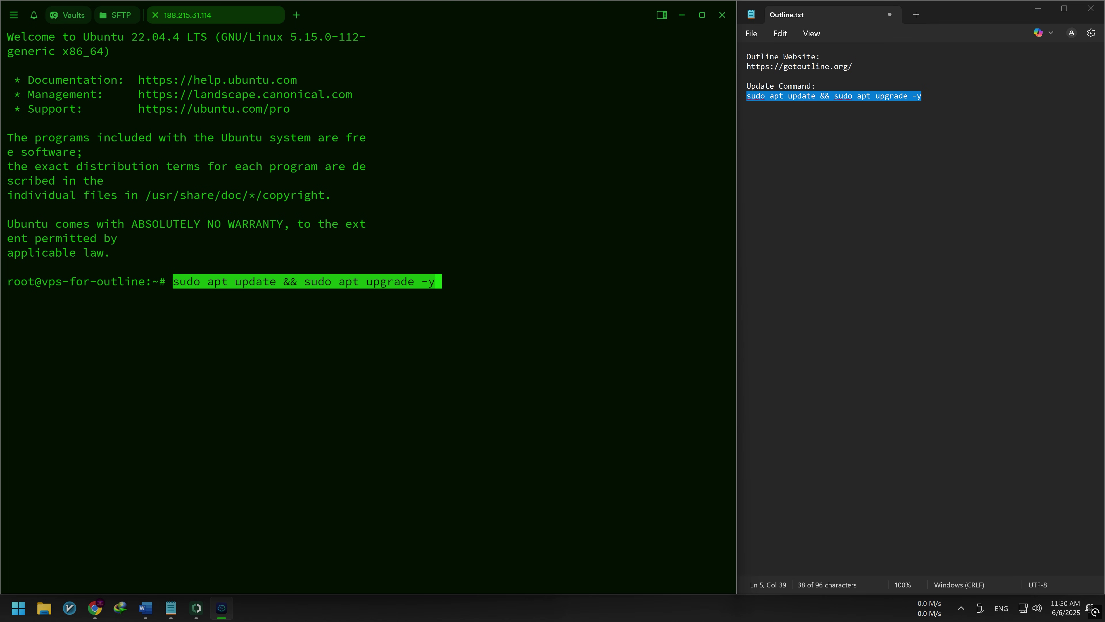
key(Return)
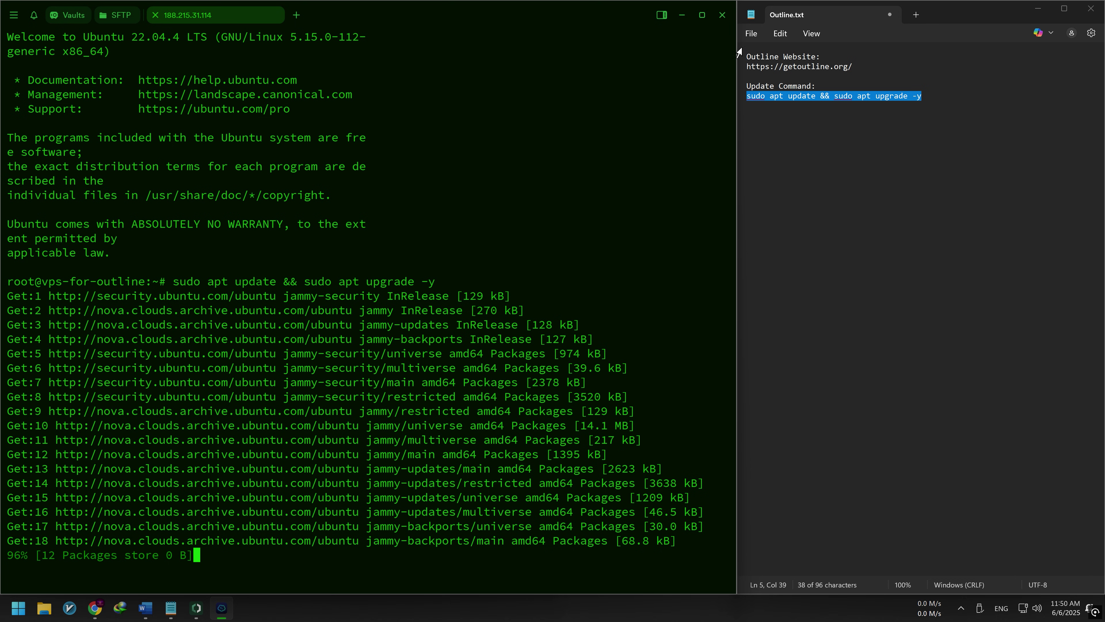
click(701, 16)
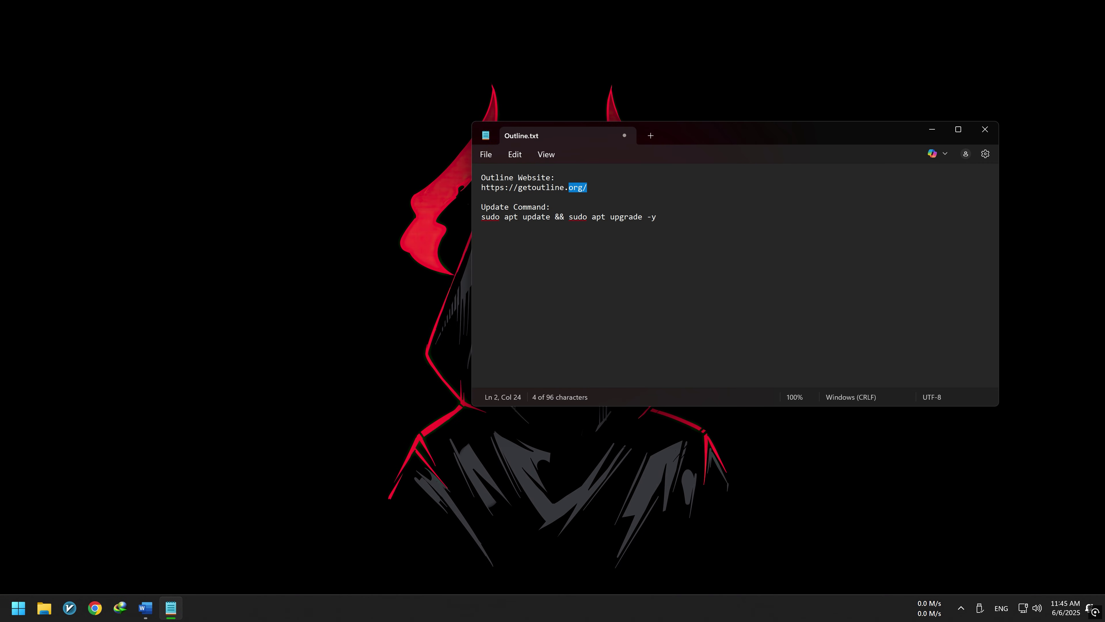
Copy the Outline website address from the notes and open getoutline.org in Chrome
drag(568, 188, 476, 193)
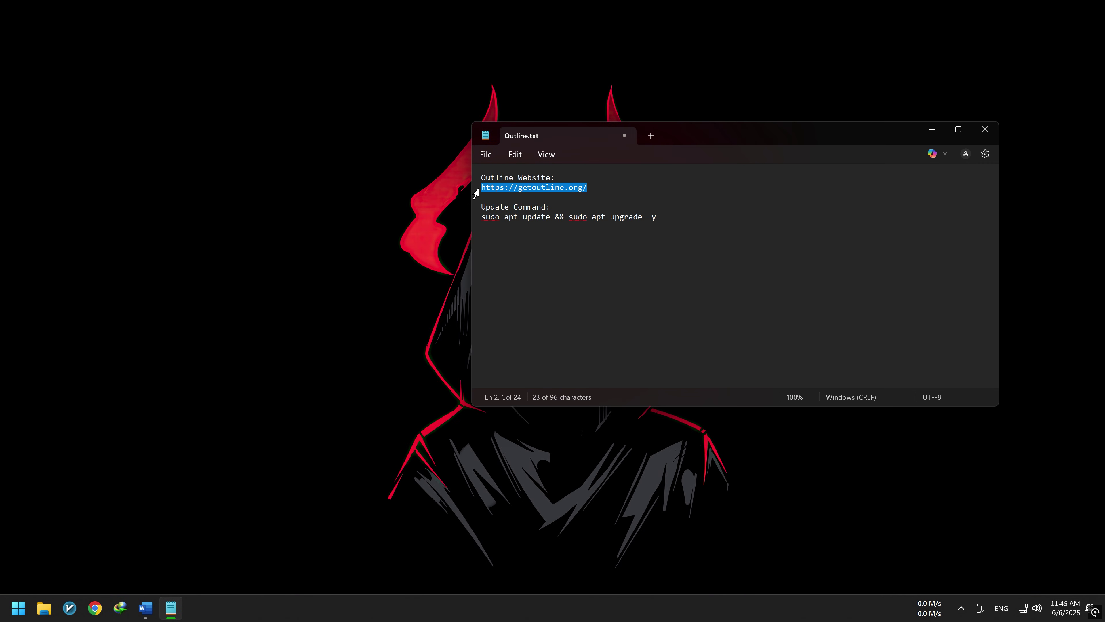
right_click(488, 189)
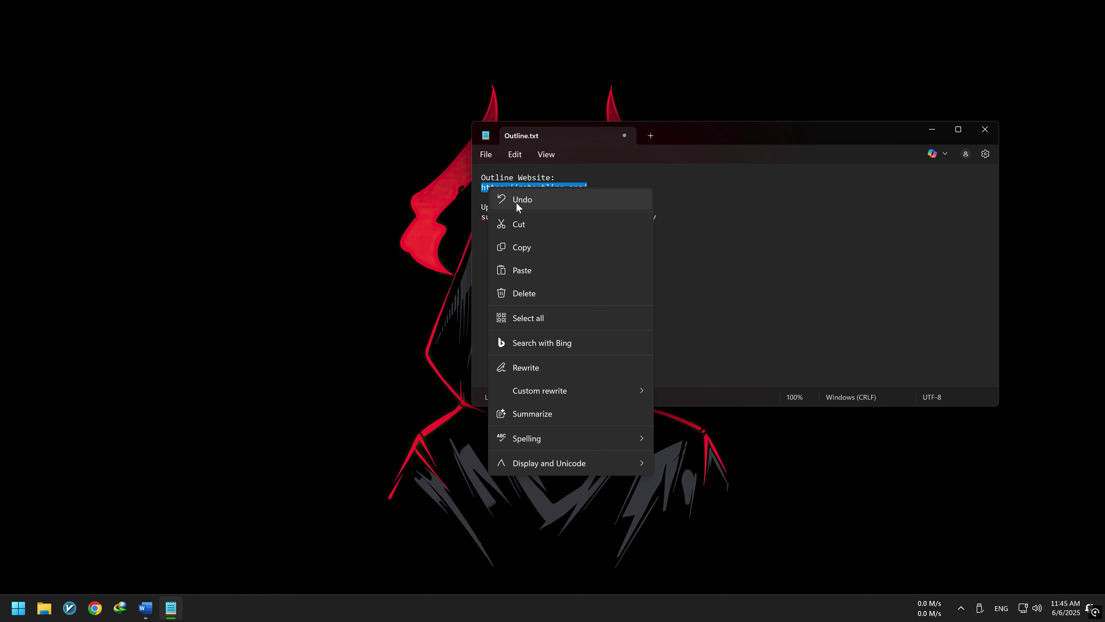
click(530, 245)
click(91, 615)
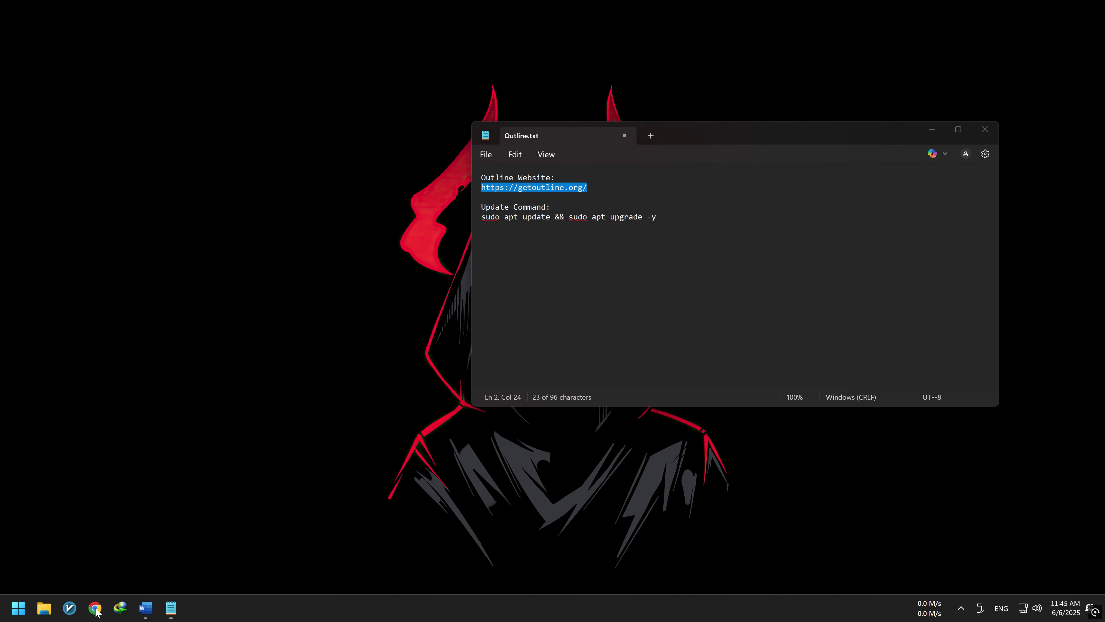
right_click(281, 36)
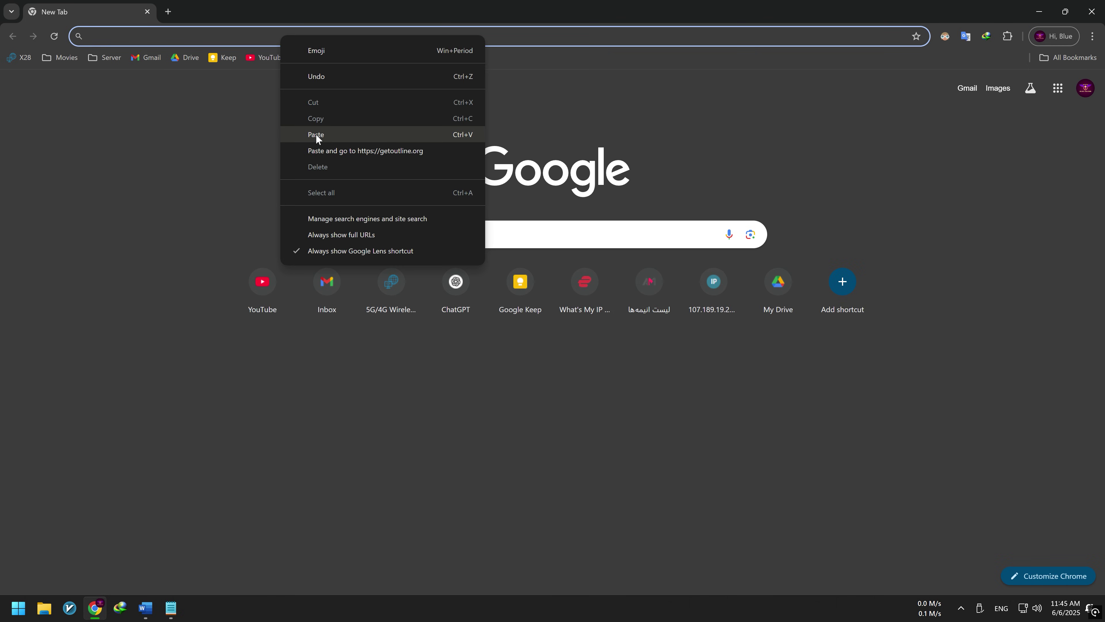
click(315, 134)
click(141, 61)
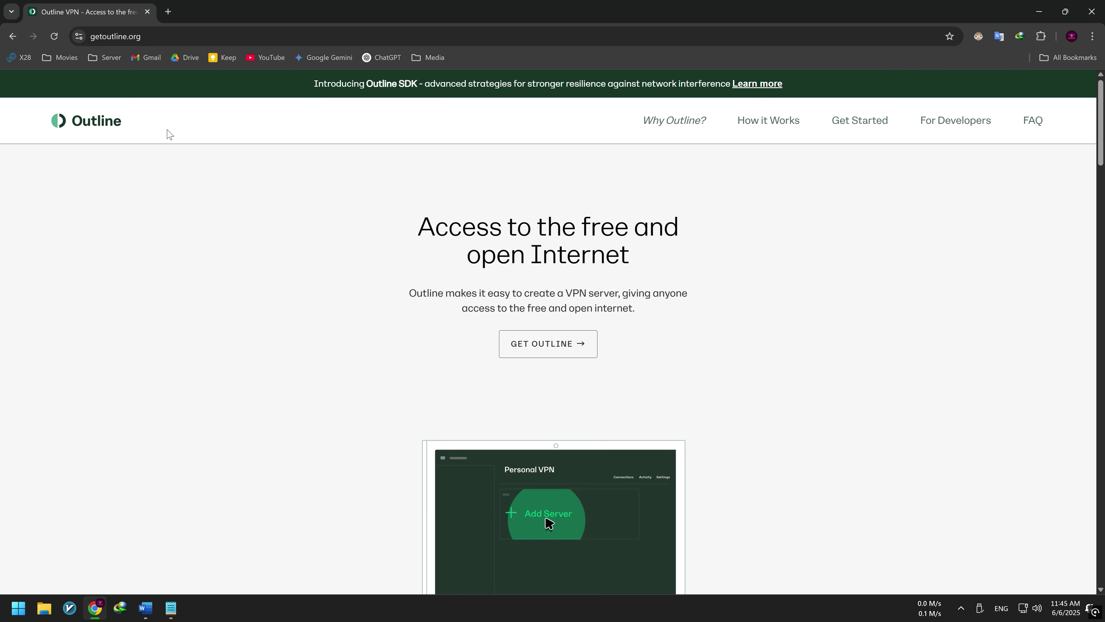
Go to the Get Started page and scroll to the Step 1 Outline Manager download
click(534, 351)
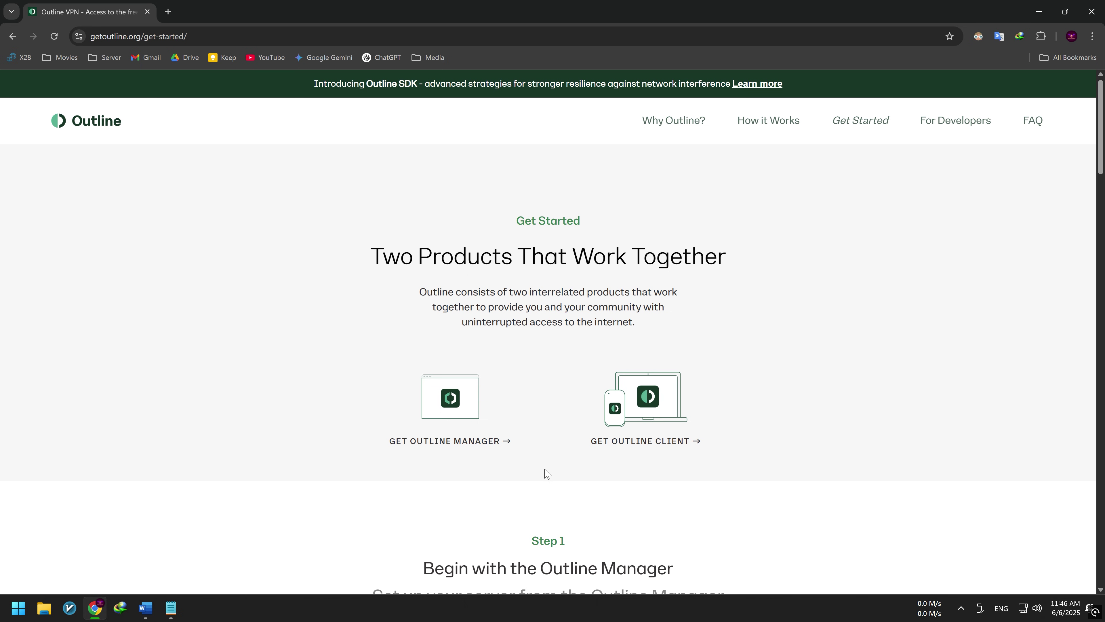
click(470, 442)
scroll(534, 441, down, 5)
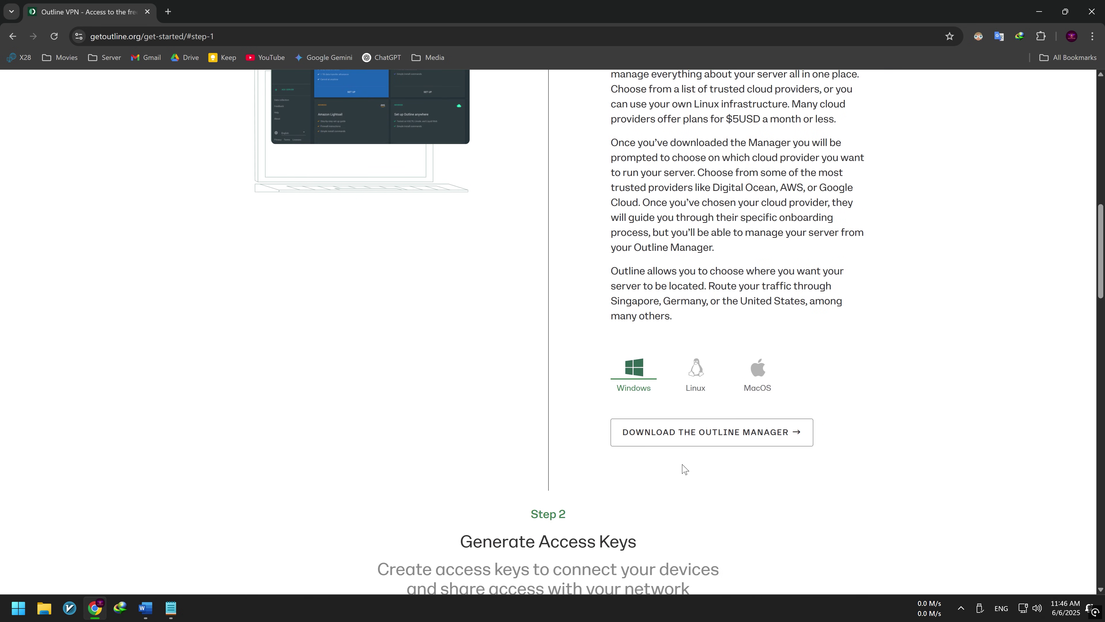
Download the Windows Outline-Manager.exe (77.78 MB) through IDM and run it
click(702, 436)
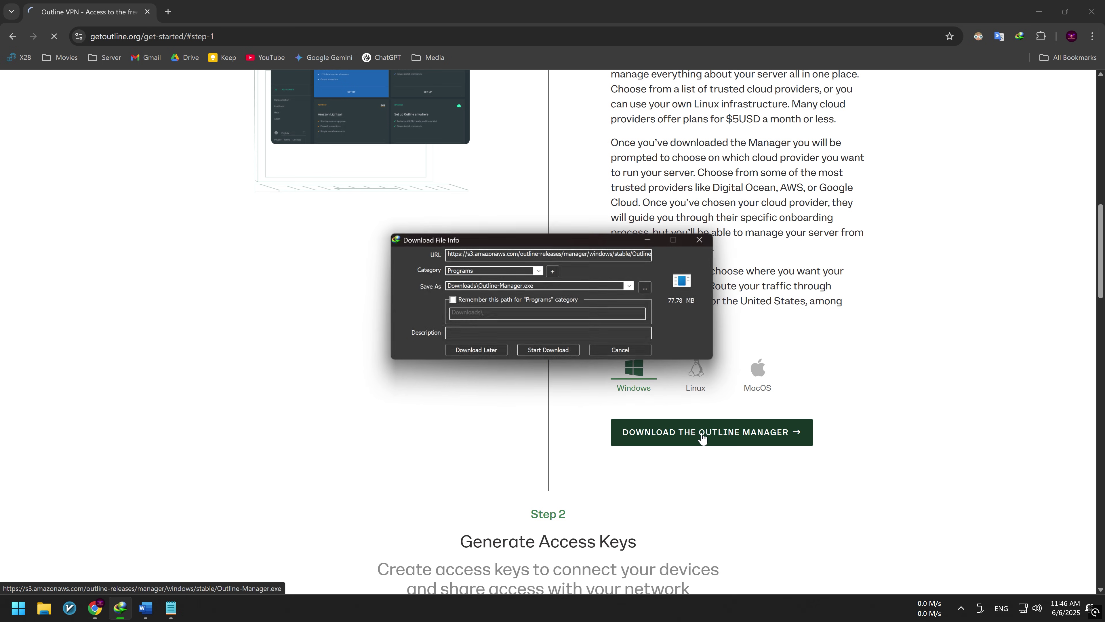
click(543, 351)
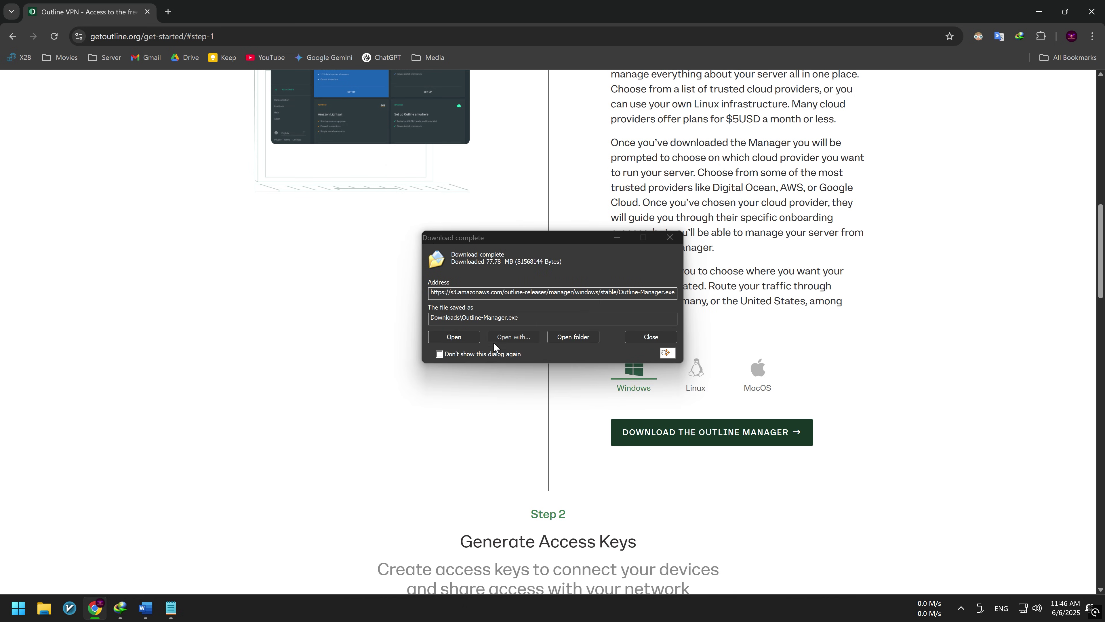
click(461, 340)
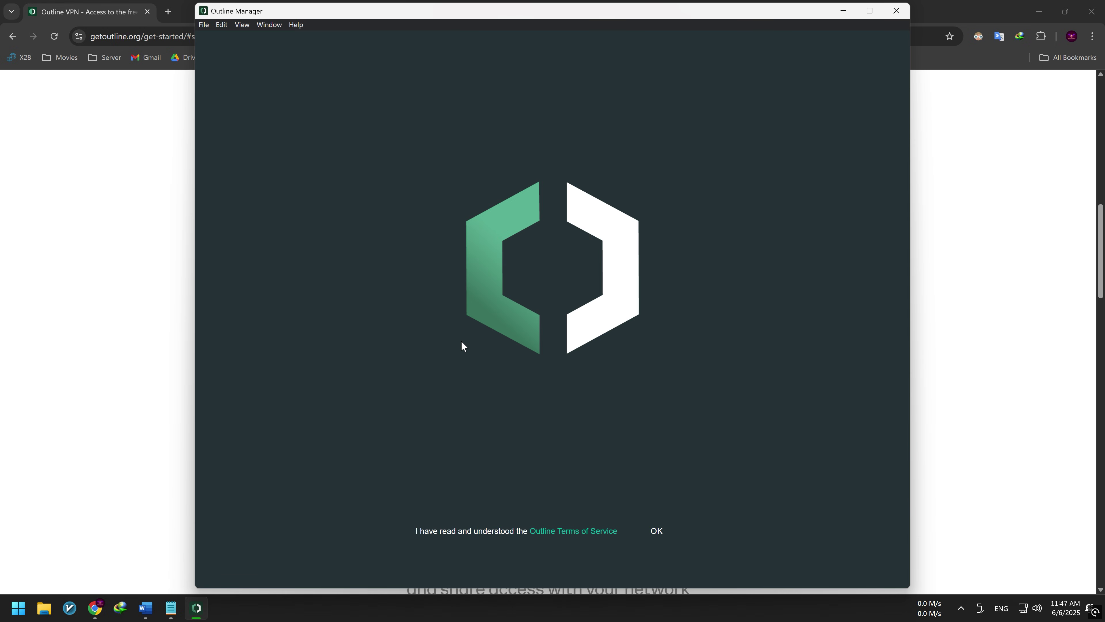
Accept the terms, choose Set up Outline anywhere, and select the install_server.sh command
click(658, 531)
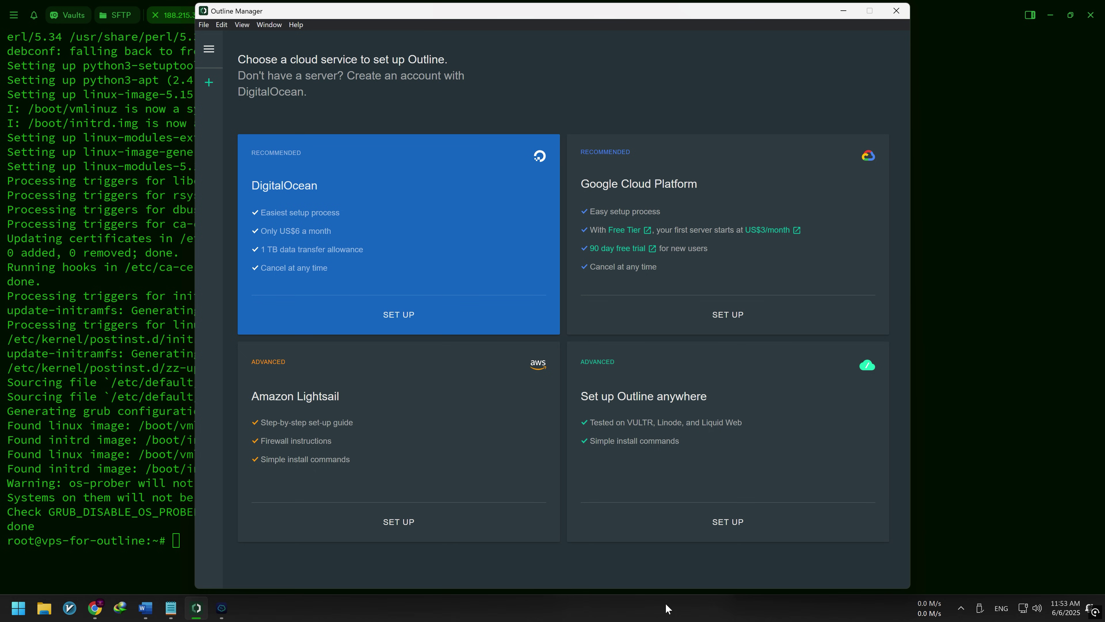
click(720, 524)
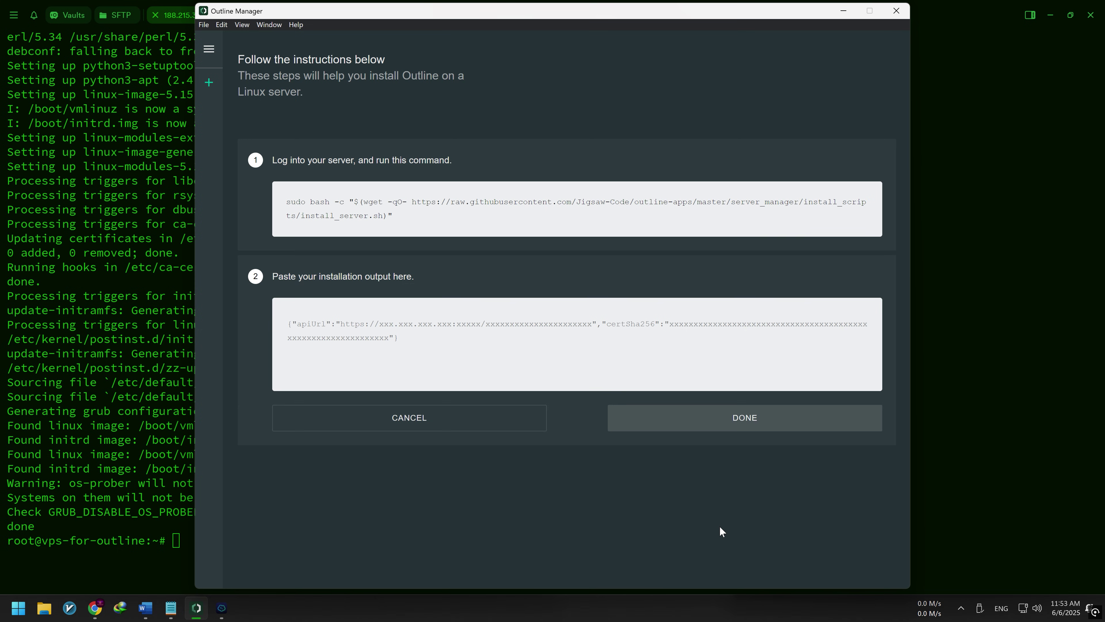
drag(404, 218, 286, 202)
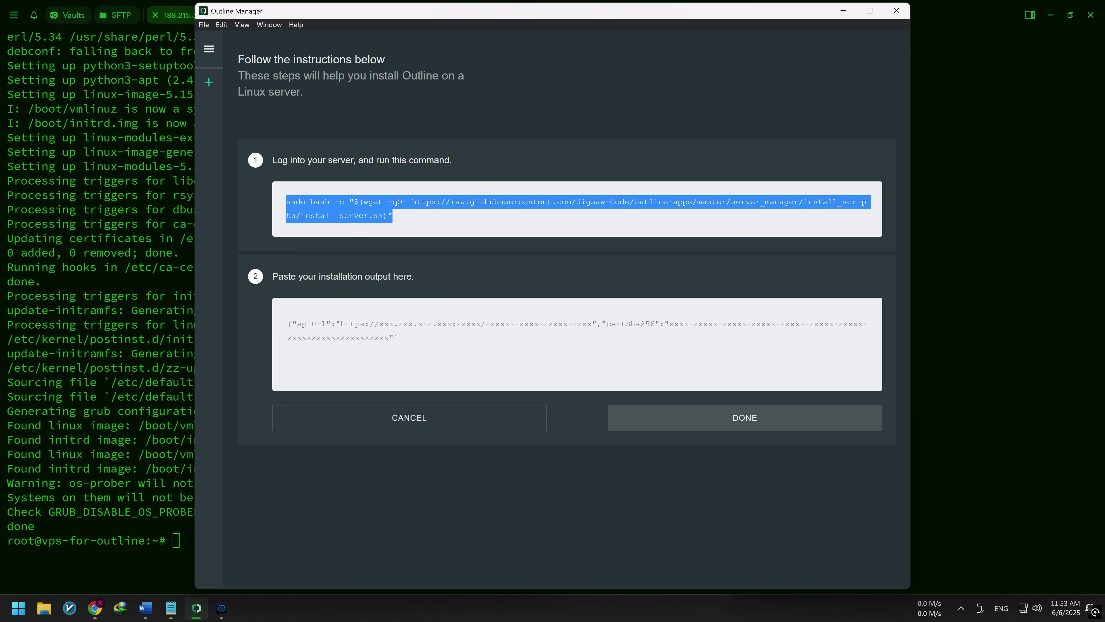
Run the install_server.sh command in Termius, answer y to install Docker, and select the apiUrl line
click(844, 10)
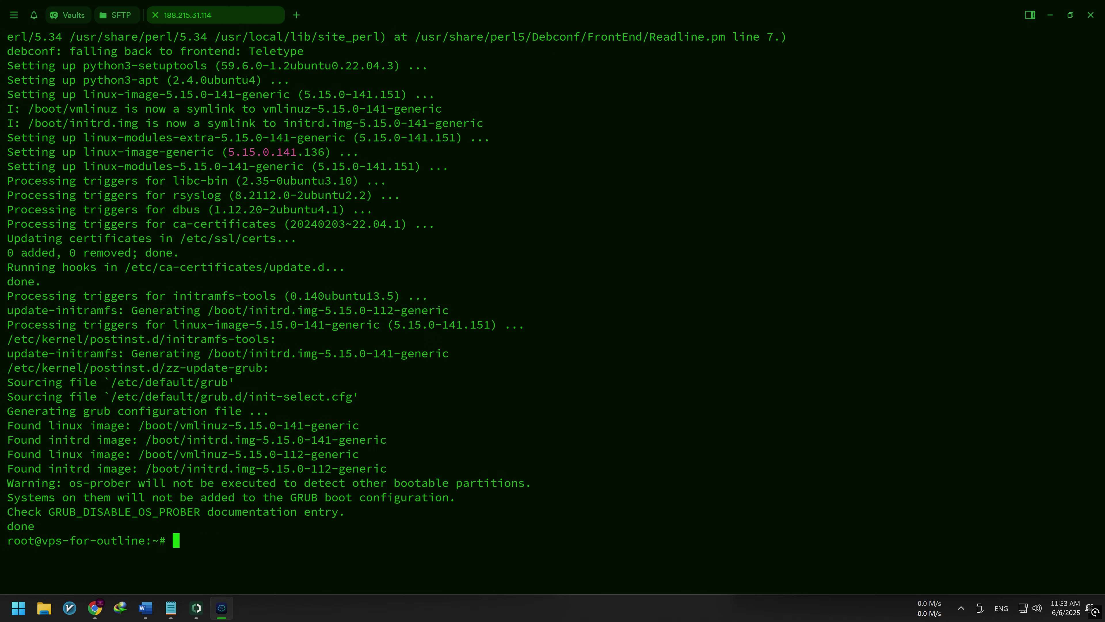
key(ctrl+v)
key(Return)
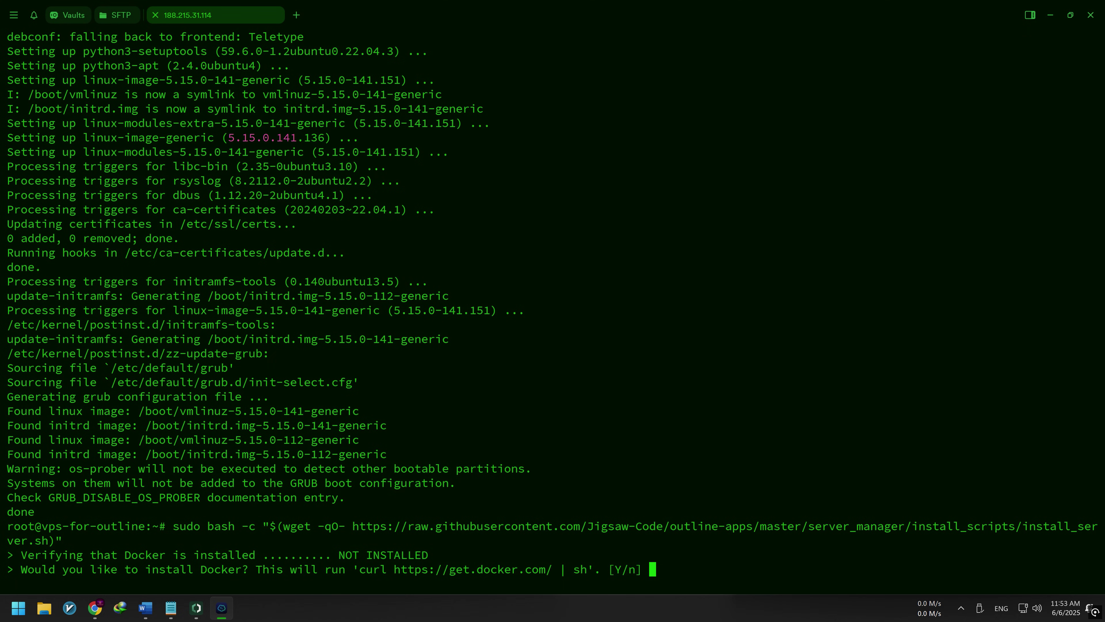
text(y)
key(Return)
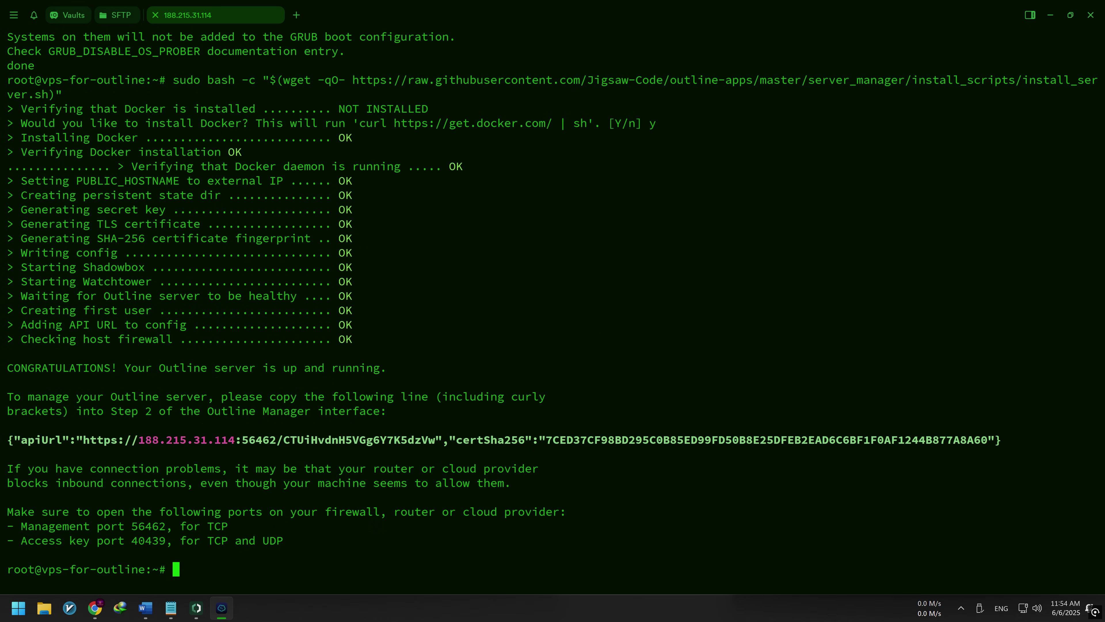
drag(1001, 440, 7, 440)
key(ctrl+c)
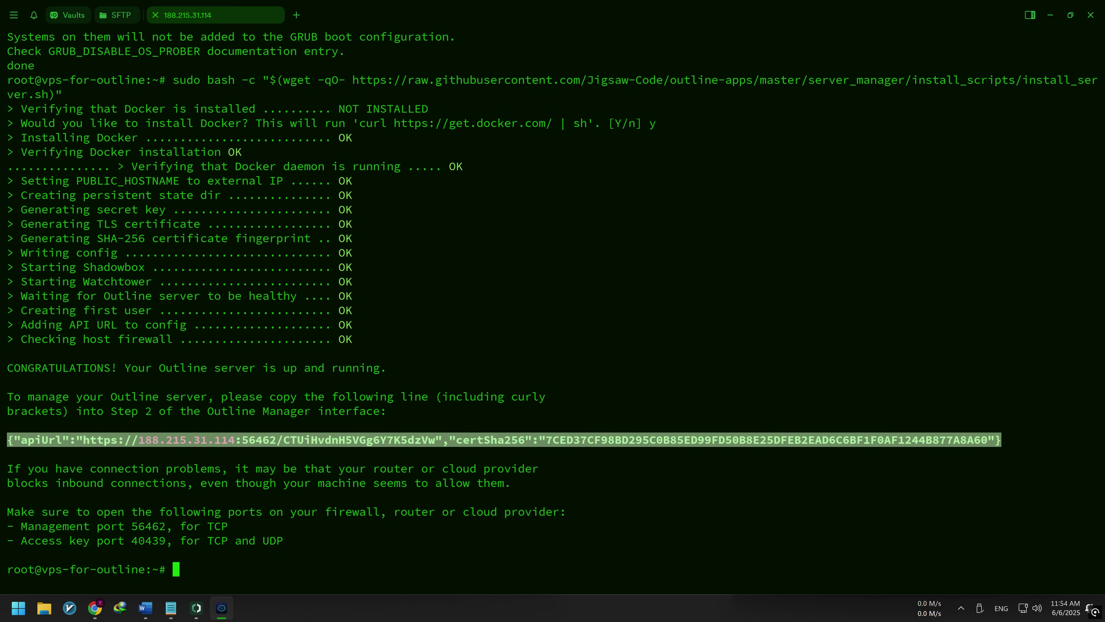
Paste the apiUrl output into Outline Manager, finish connecting, and dismiss the intro popups
click(196, 607)
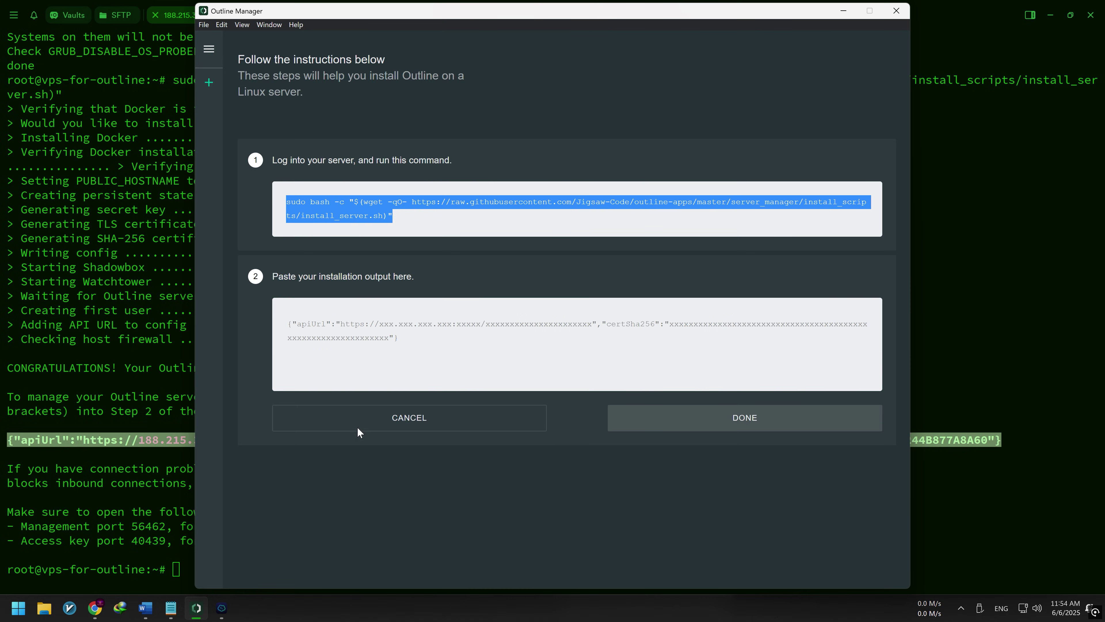
key(ctrl+v)
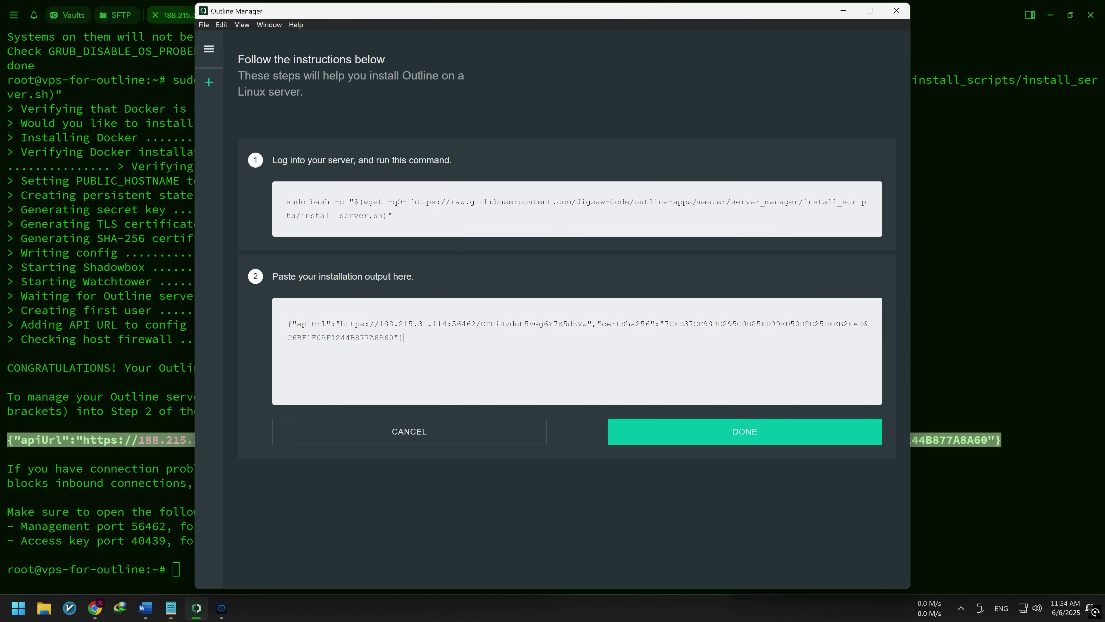
click(743, 434)
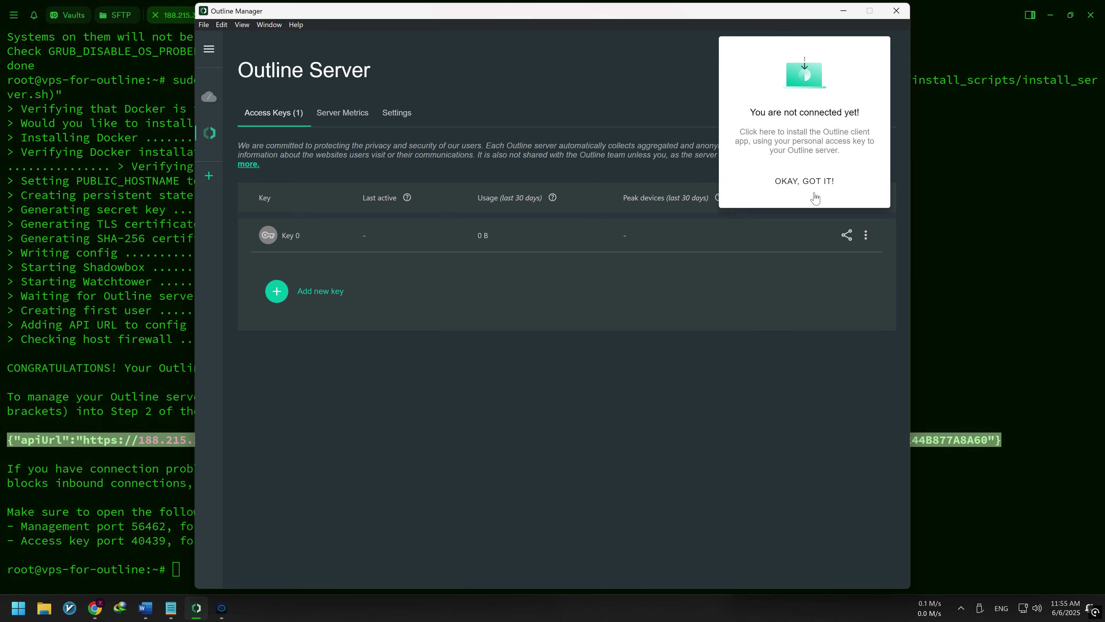
click(812, 182)
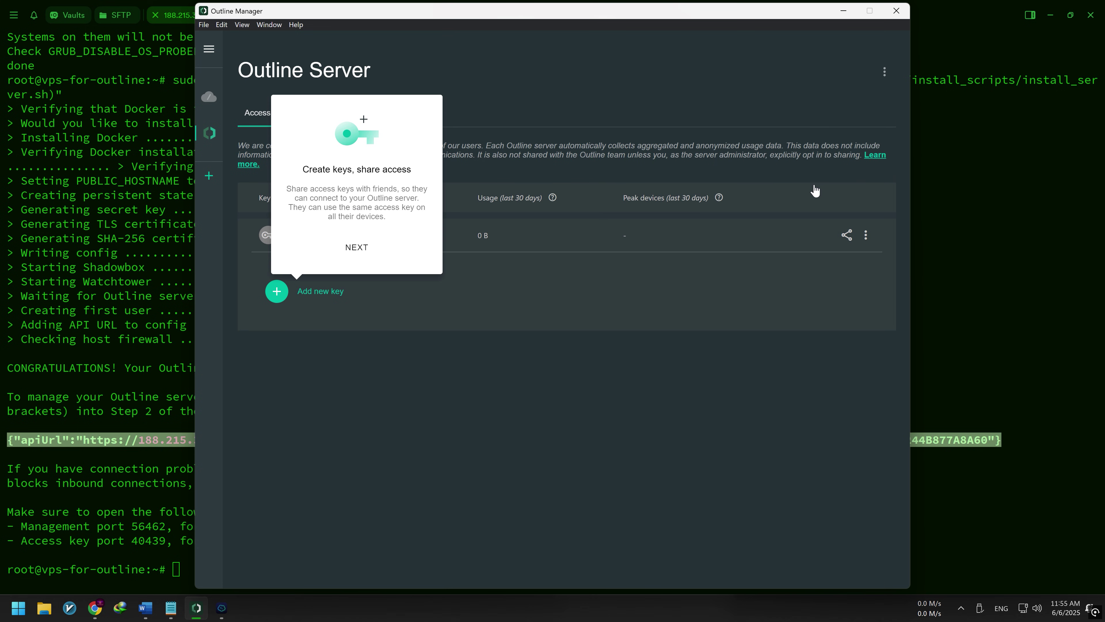
click(356, 248)
click(327, 224)
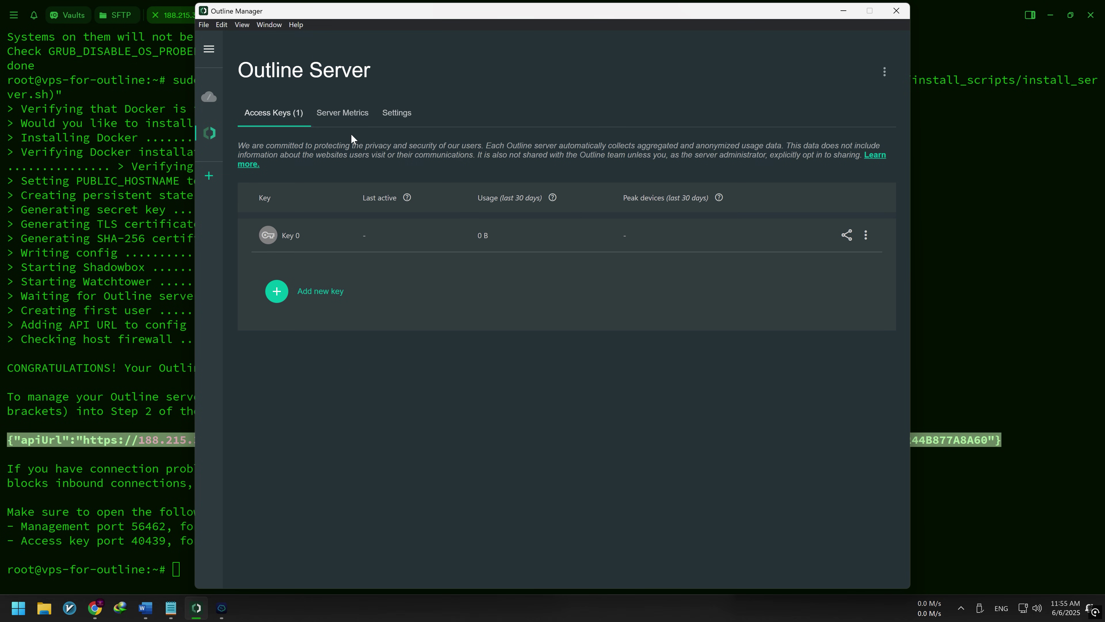
Open the server settings and rename the server to 'BlueFalcon Outline'
click(339, 115)
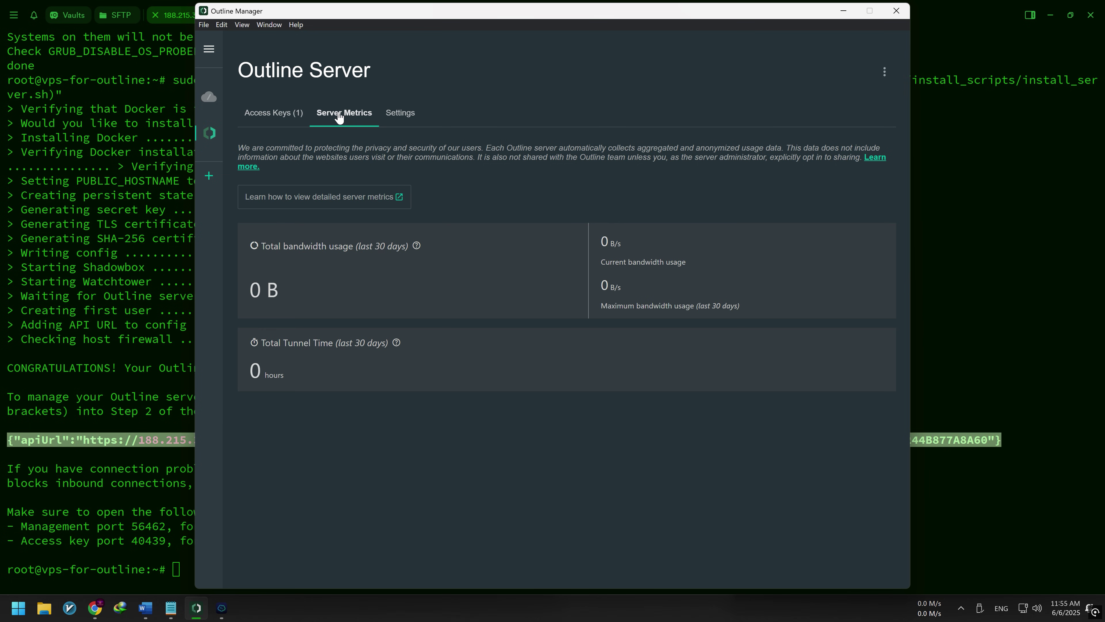
click(402, 120)
drag(367, 193, 279, 193)
text(BlueFalco)
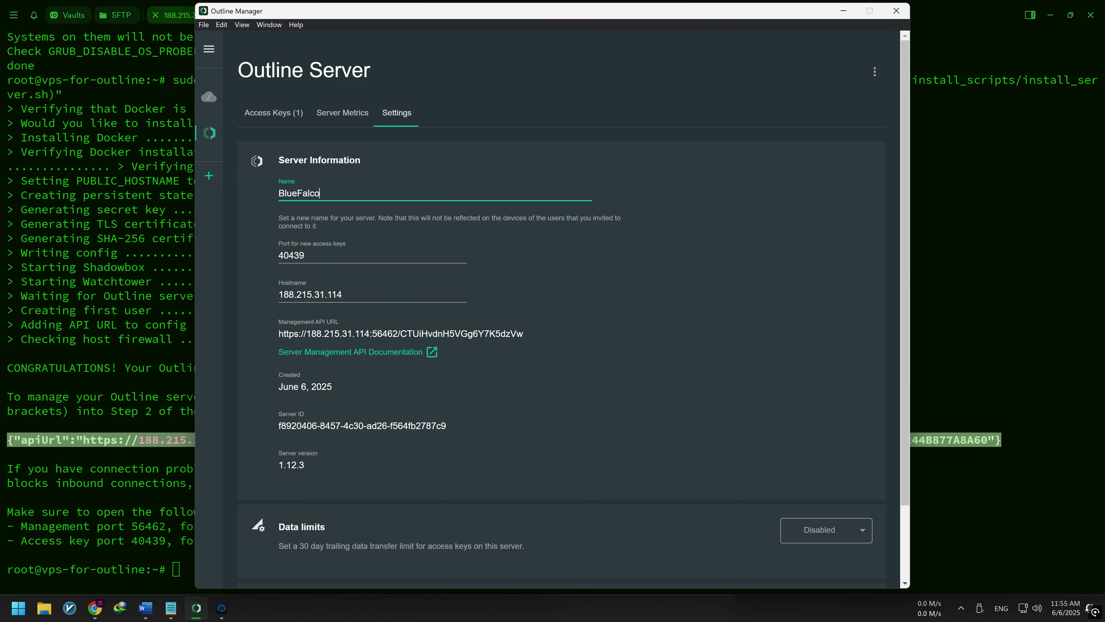
text(n Outline)
click(345, 252)
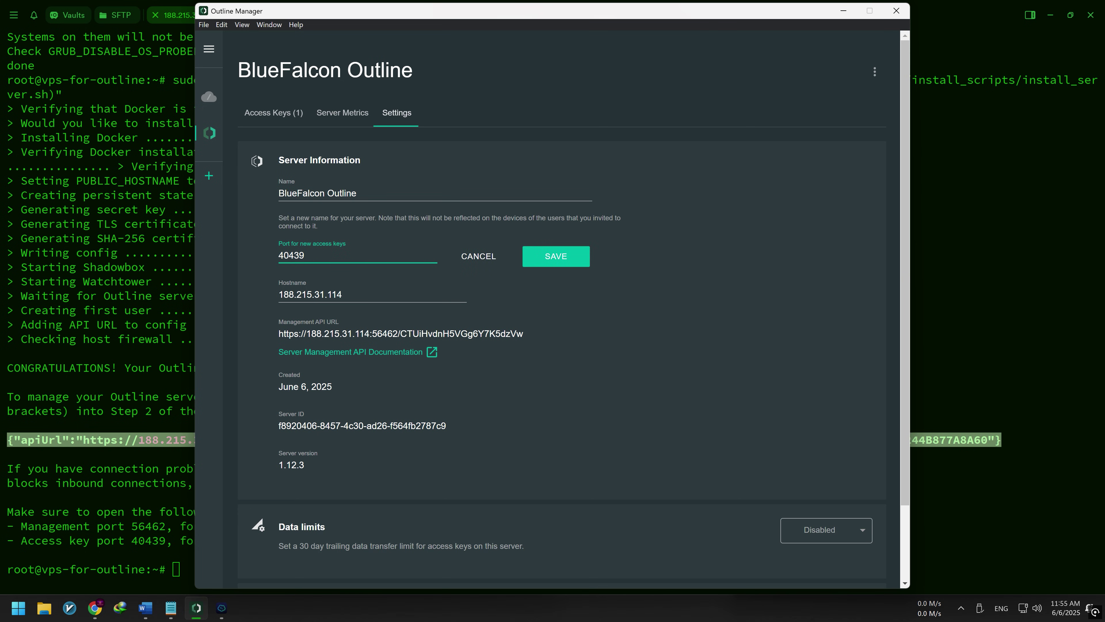
Keep the server's data limits set to Disabled
click(348, 296)
scroll(566, 348, down, 2)
click(822, 442)
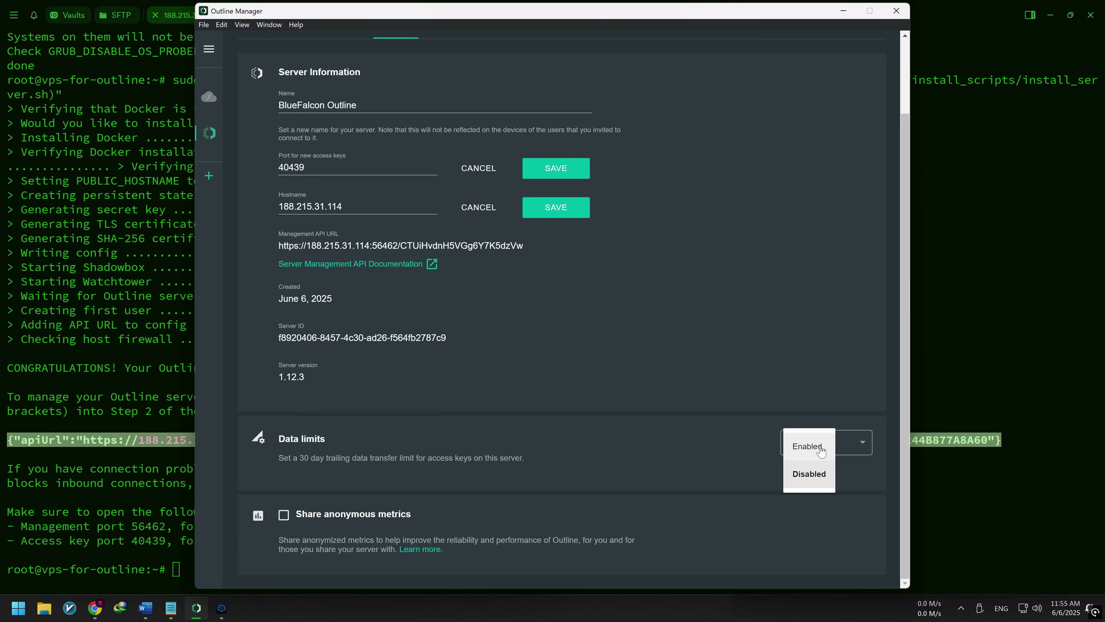
click(809, 474)
scroll(635, 365, up, 2)
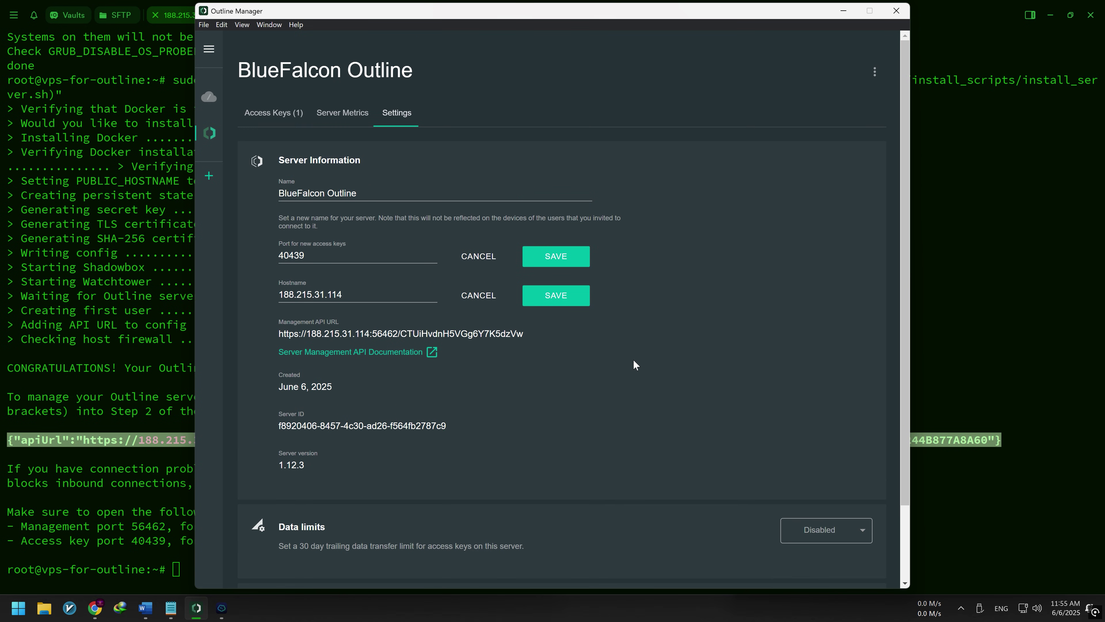
Add a second access key and rename Key 0 to a user's name
click(275, 116)
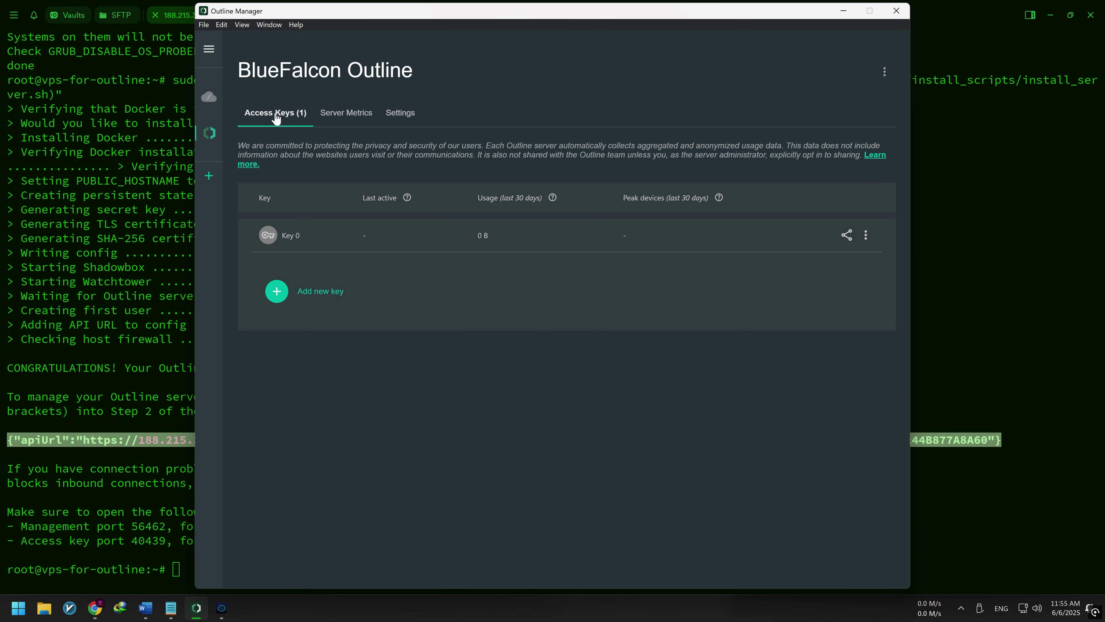
click(275, 301)
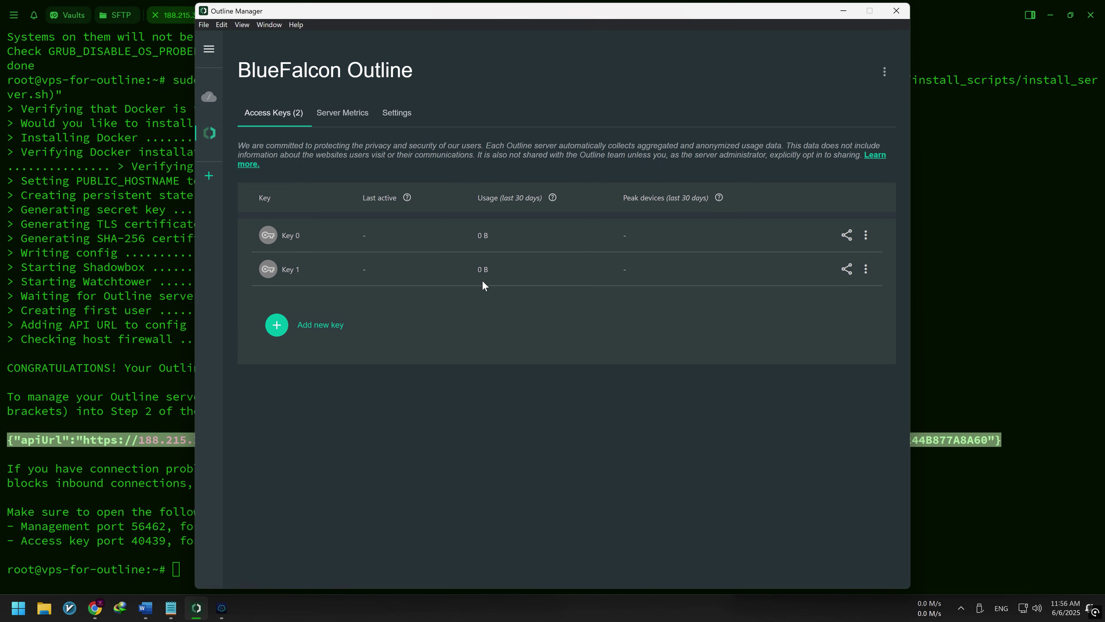
click(866, 236)
click(871, 239)
key(BackSpace)
text(James)
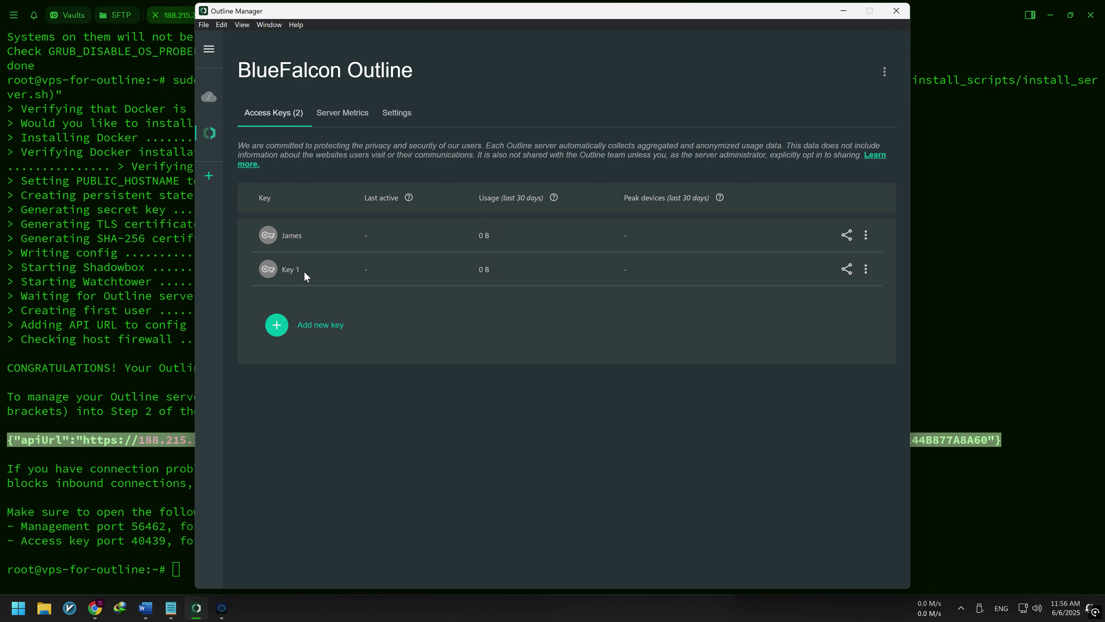
Rename Key 1 to another user's name
click(865, 268)
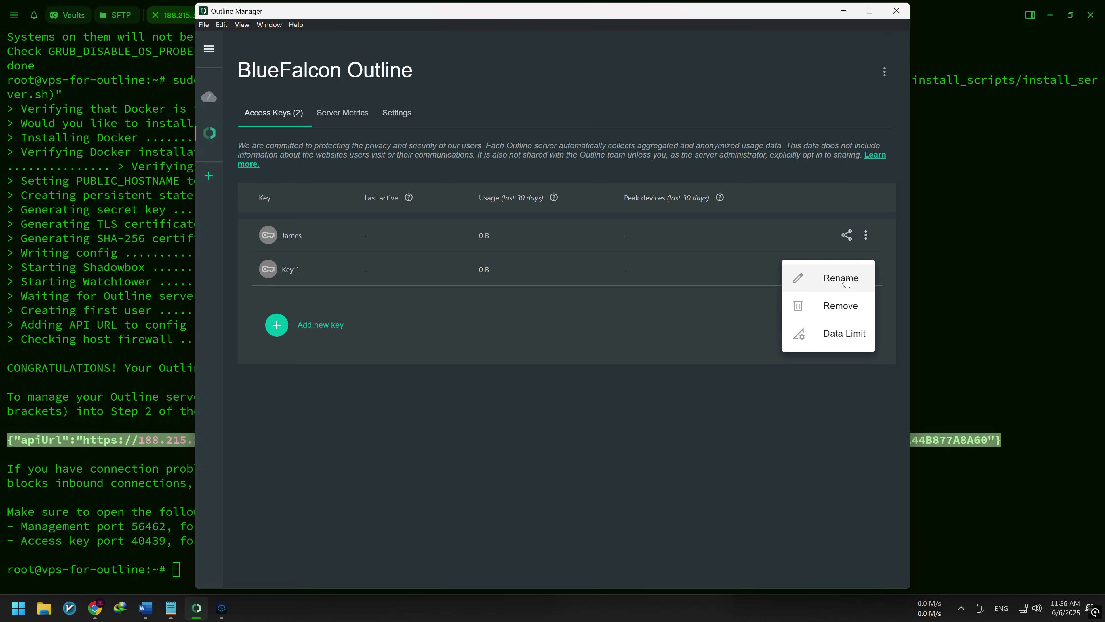
click(846, 281)
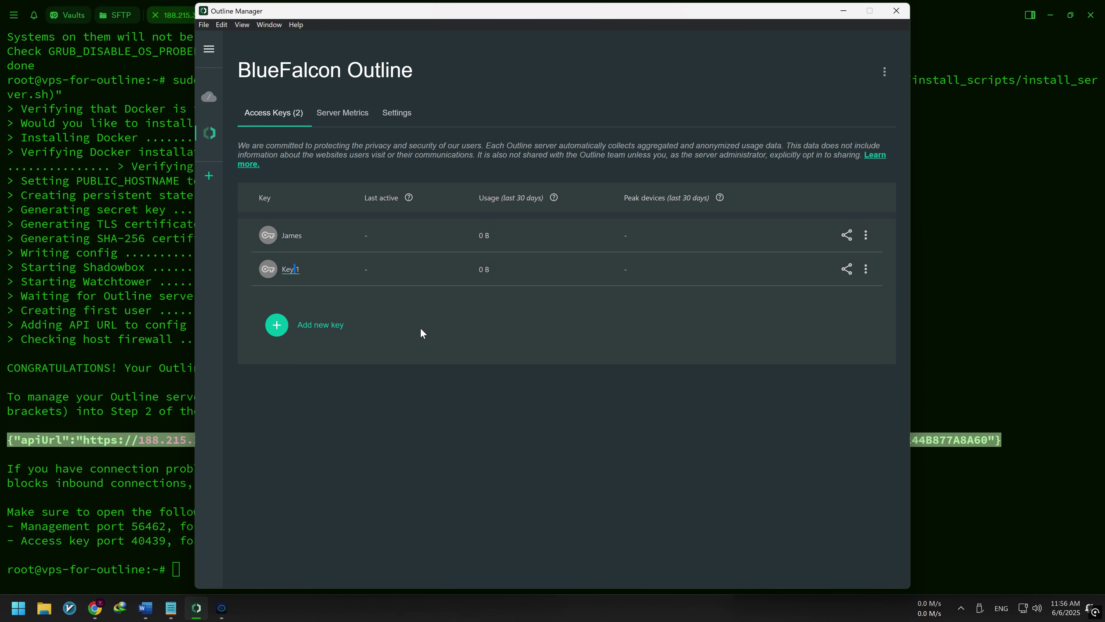
key(ctrl+a)
text(Sarah)
key(Return)
Give the first access key a custom 10 GB data limit and save it
click(865, 236)
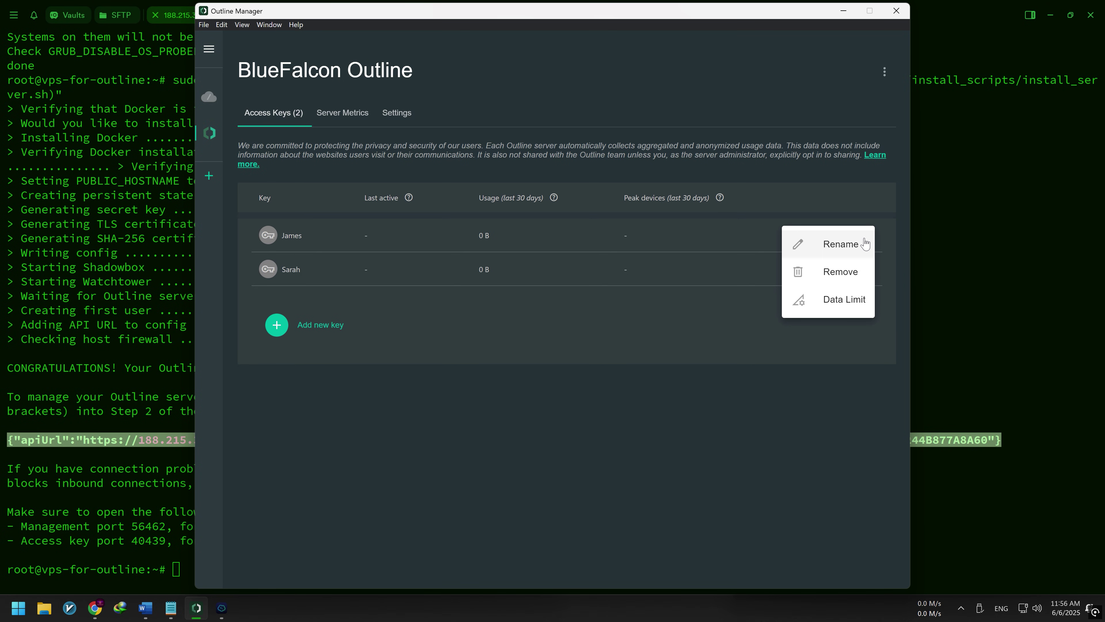
click(851, 304)
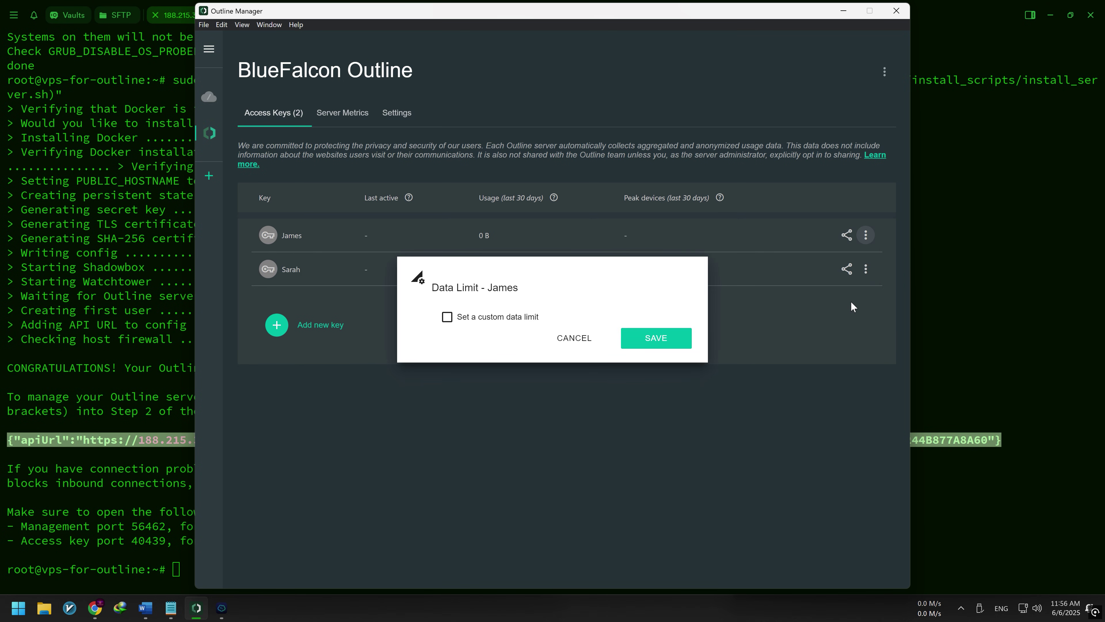
click(447, 317)
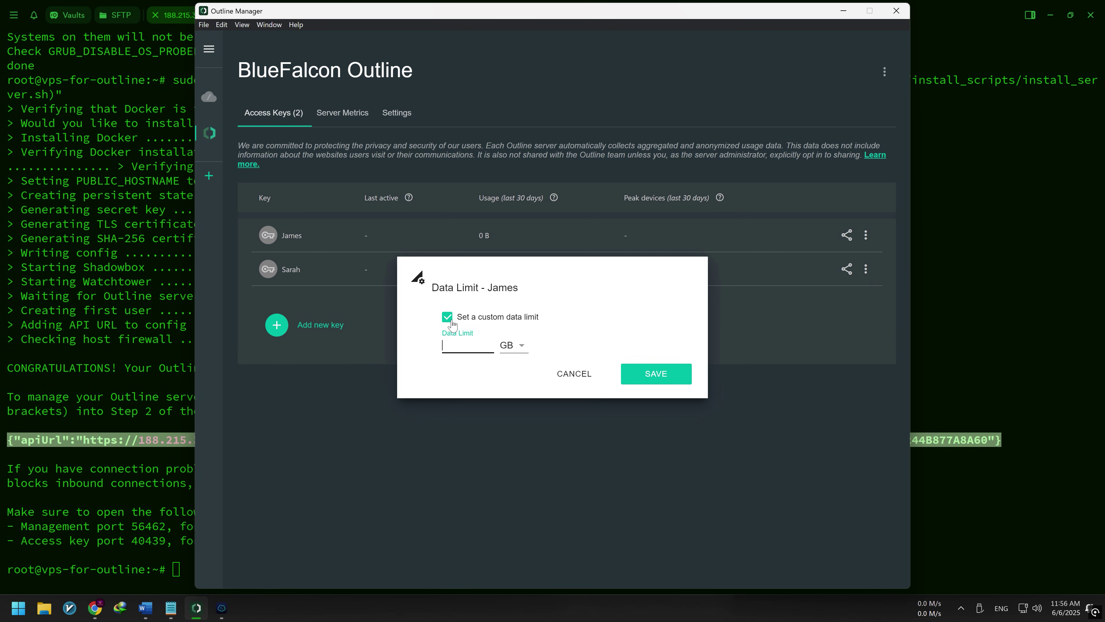
text(10)
click(518, 350)
click(484, 373)
click(658, 378)
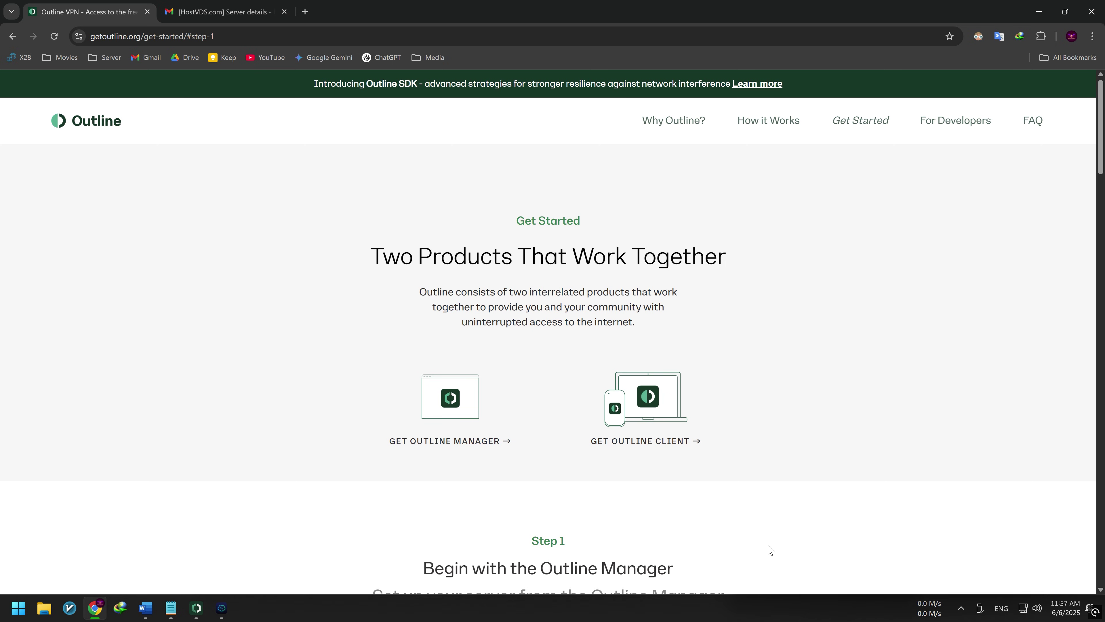
Download Outline-Client.exe (71.575 MB) from getoutline.org's Step 3 via IDM and open it
click(638, 436)
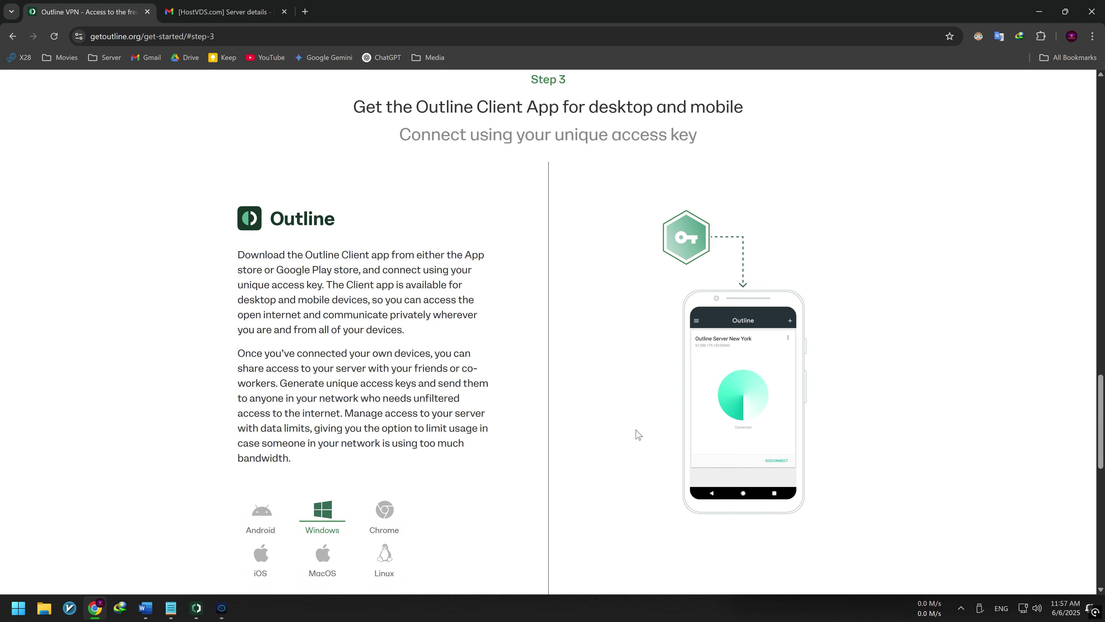
scroll(561, 441, down, 2)
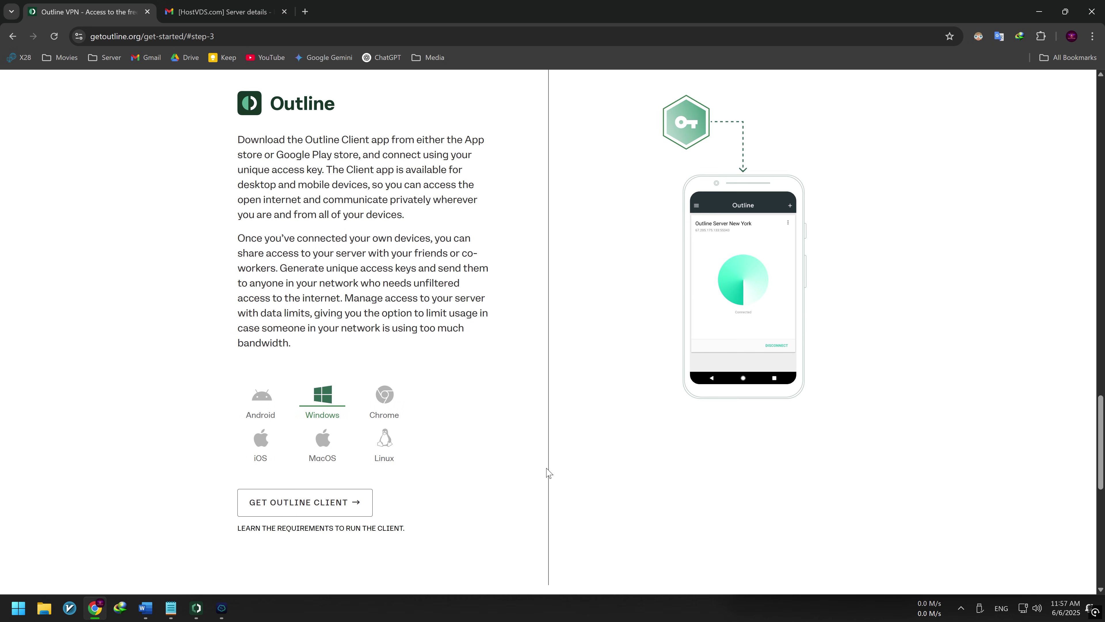
click(297, 509)
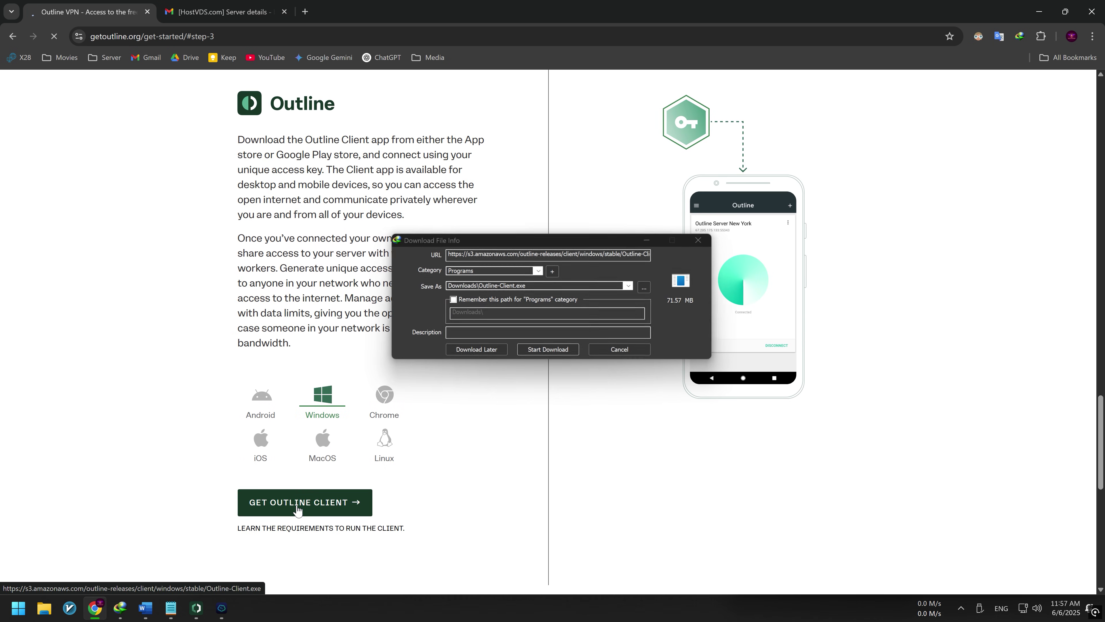
click(560, 348)
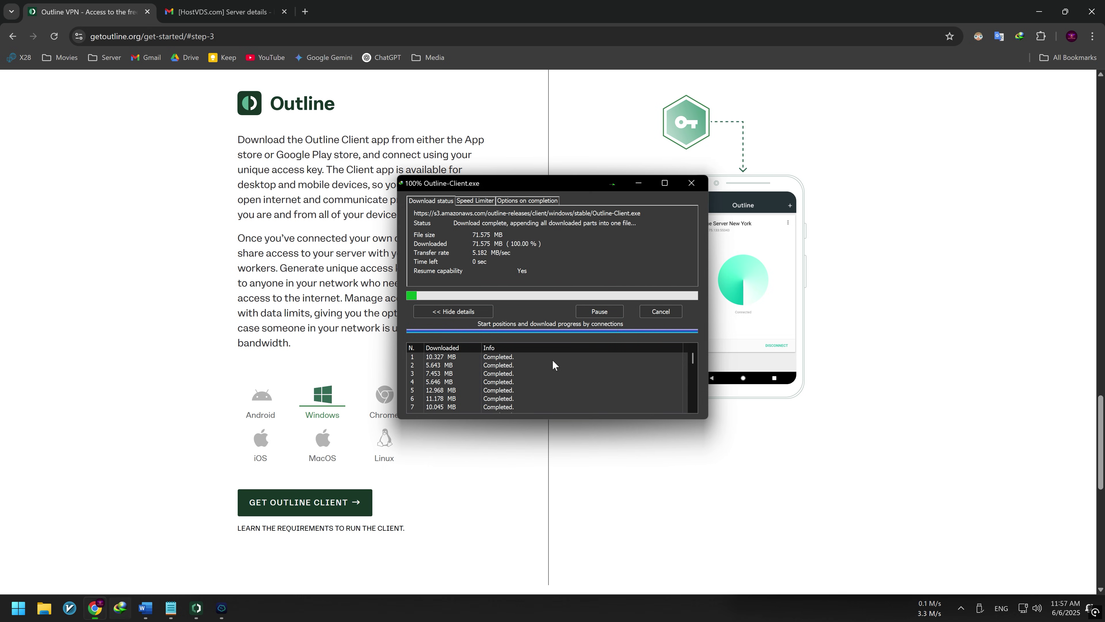
click(455, 337)
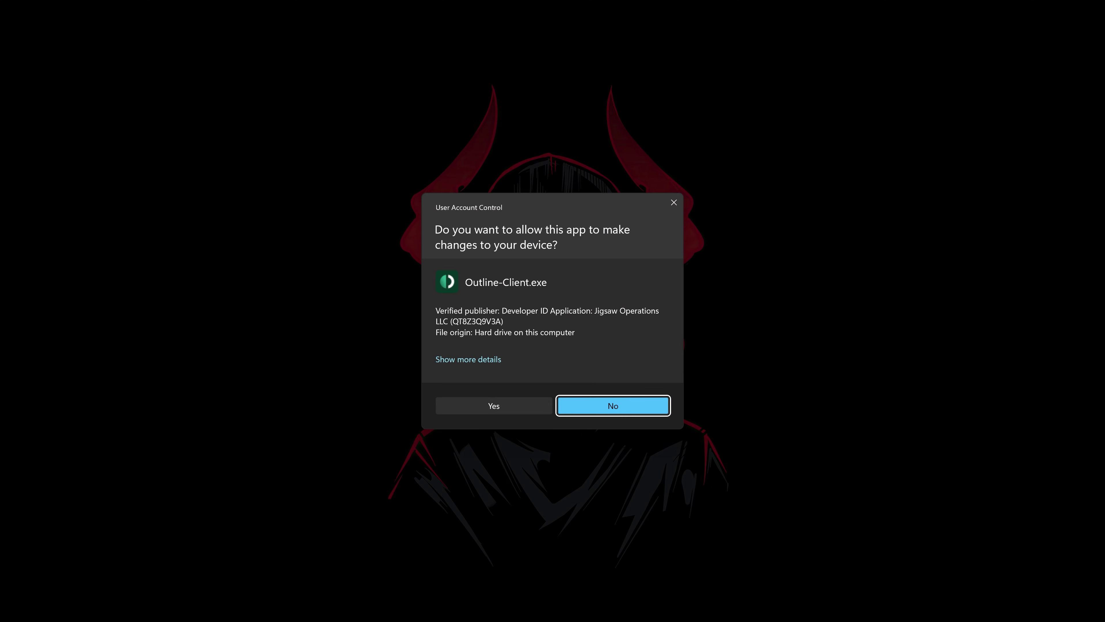
Install Outline Client, approving the UAC and TAP-Windows driver prompts, then accept the privacy notice
click(492, 409)
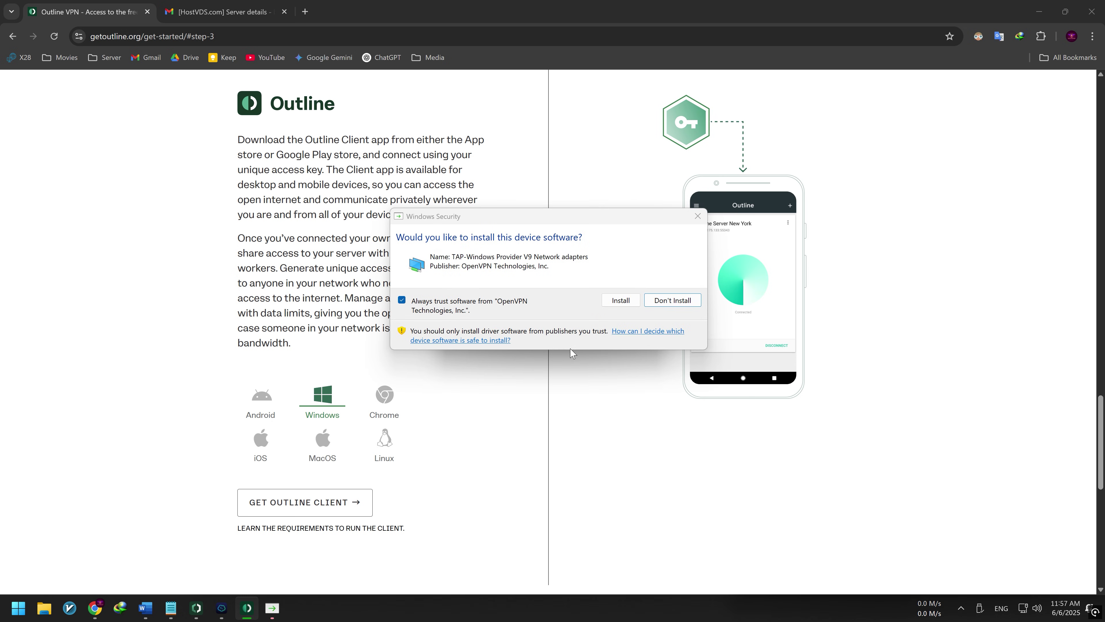
click(612, 304)
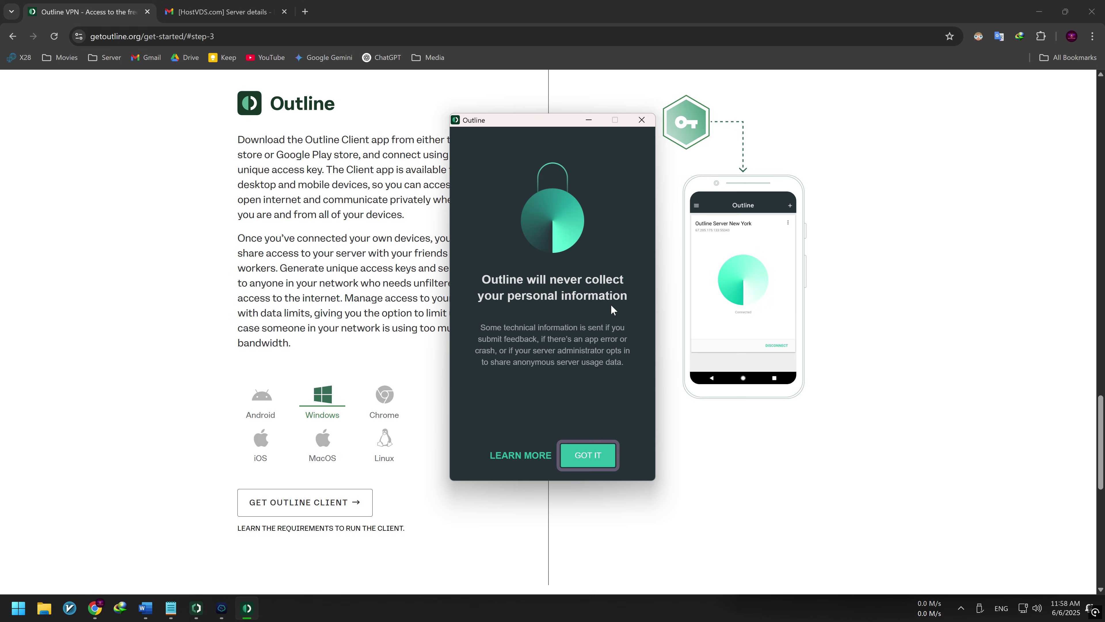
click(587, 455)
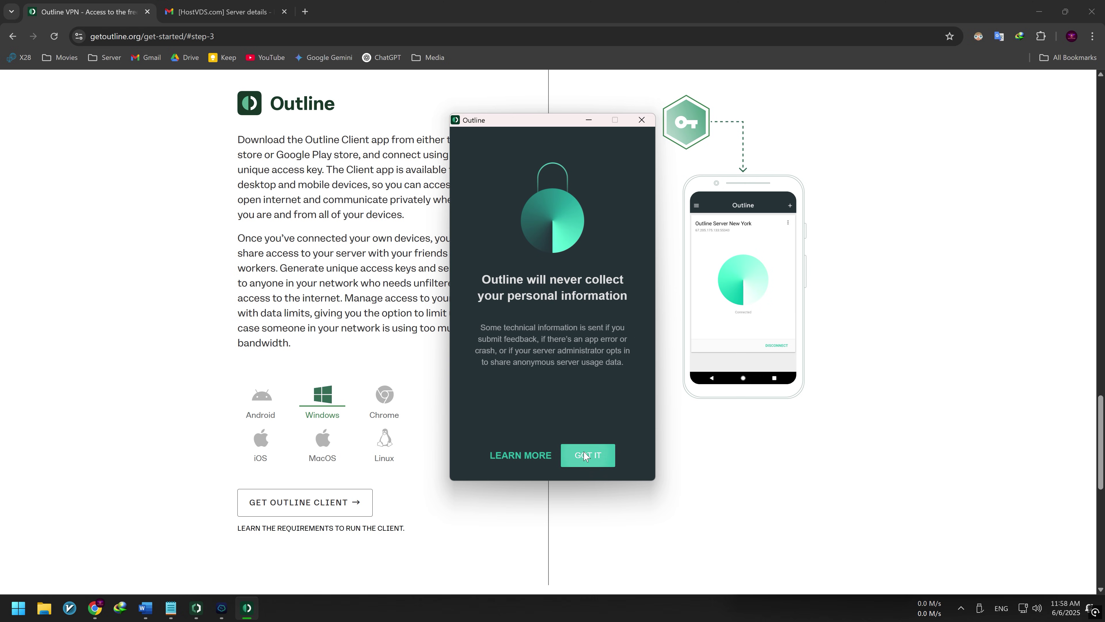
Copy the first access key's ss:// key in Outline Manager and close its share dialog
click(201, 610)
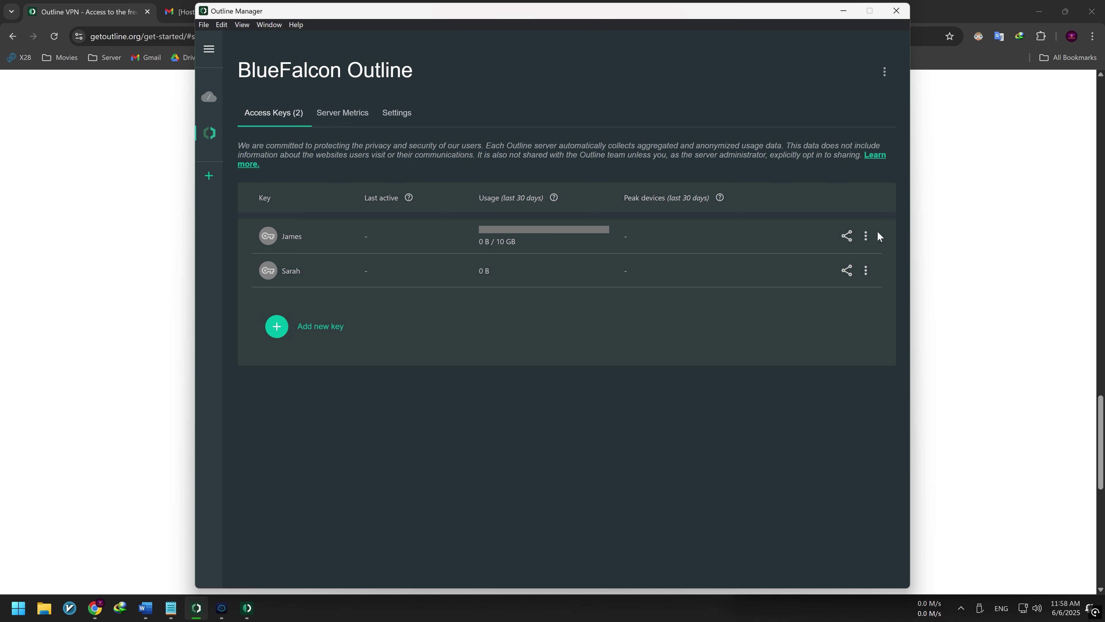
click(847, 240)
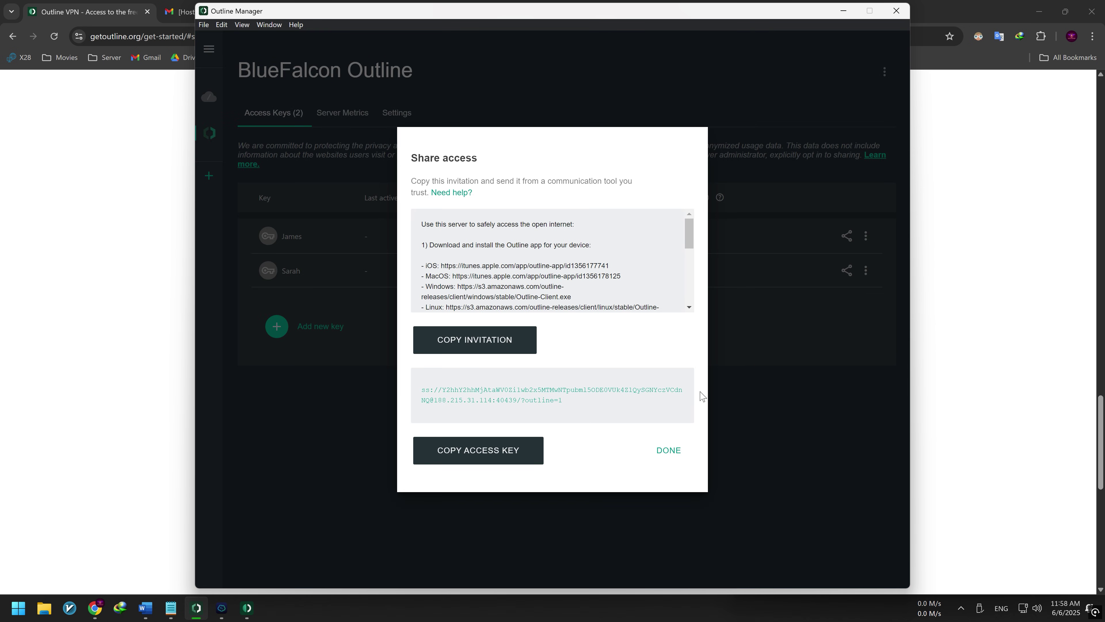
click(469, 460)
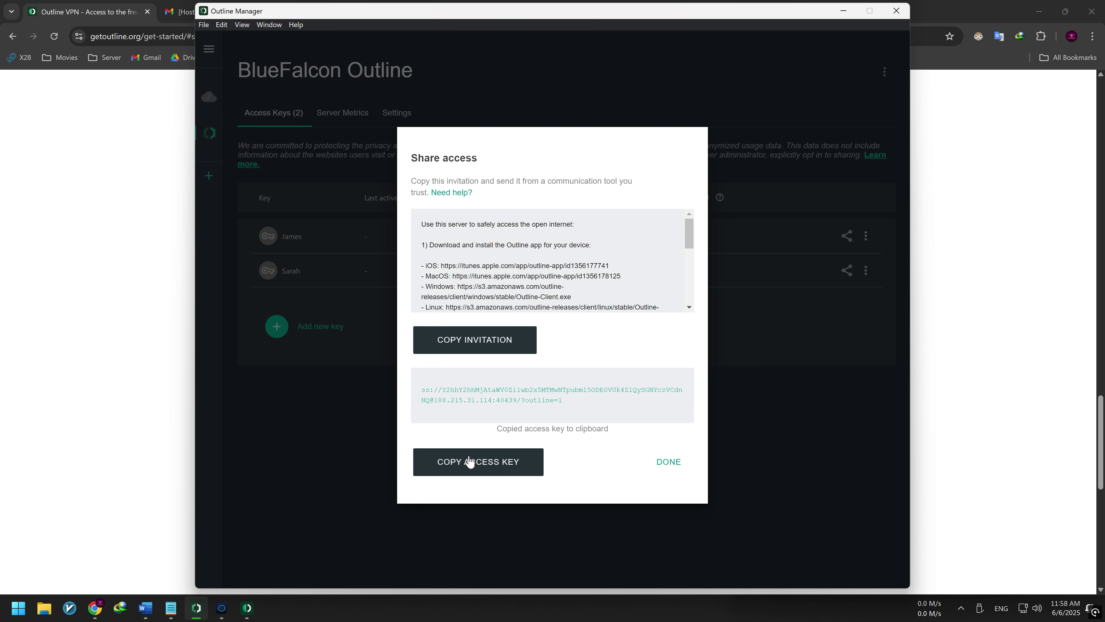
click(662, 457)
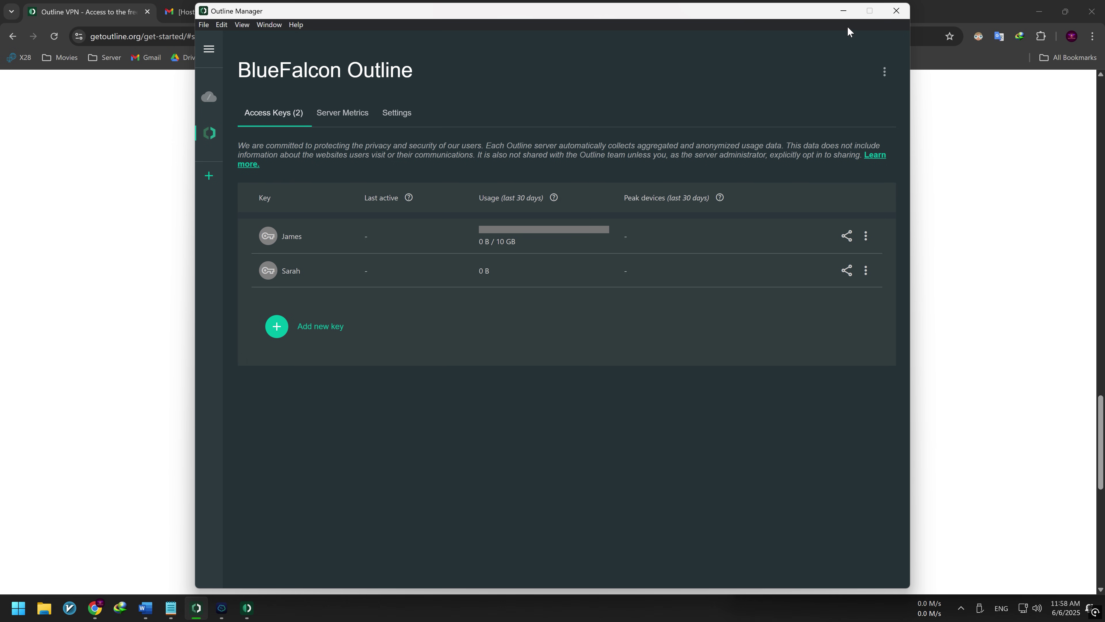
Add the pasted key in Outline Client and connect to Outline Server at 188.215.31.114:40439
click(843, 11)
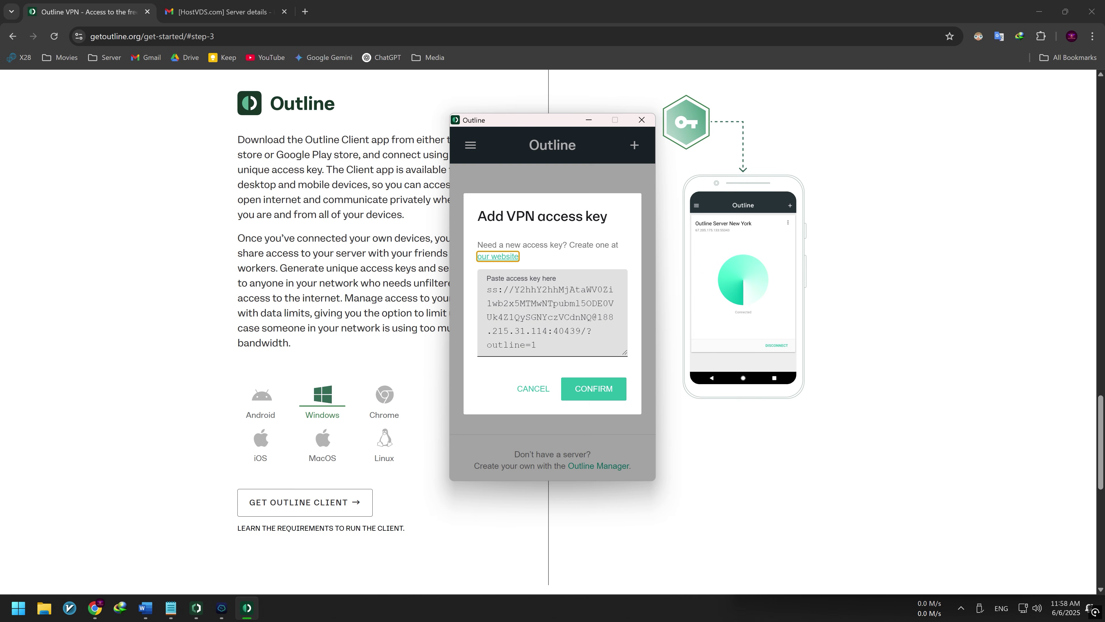
click(542, 317)
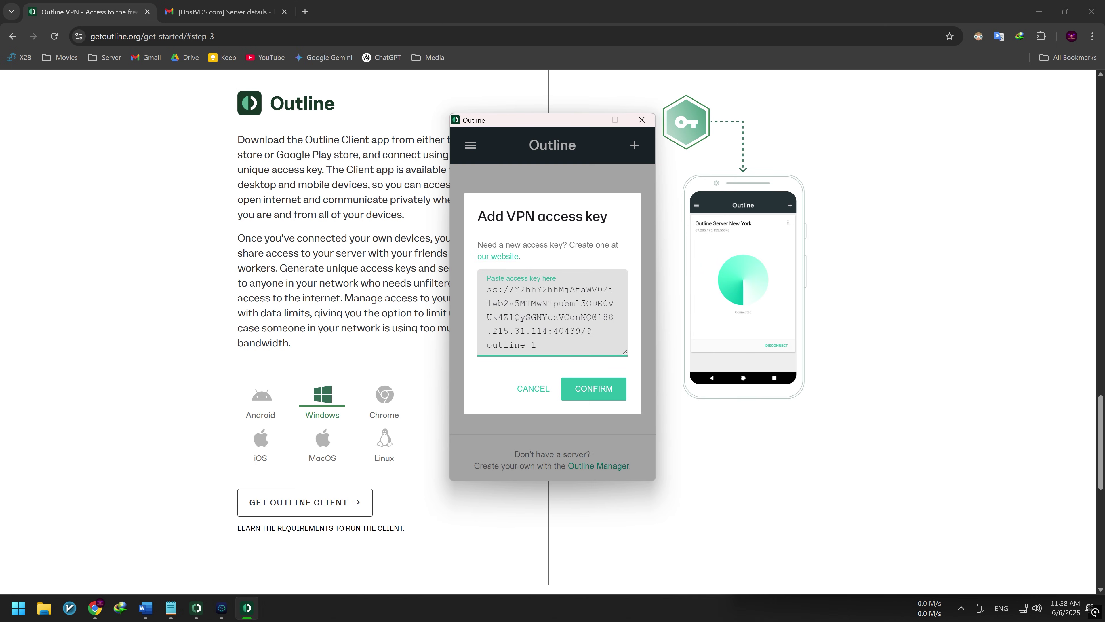
click(595, 392)
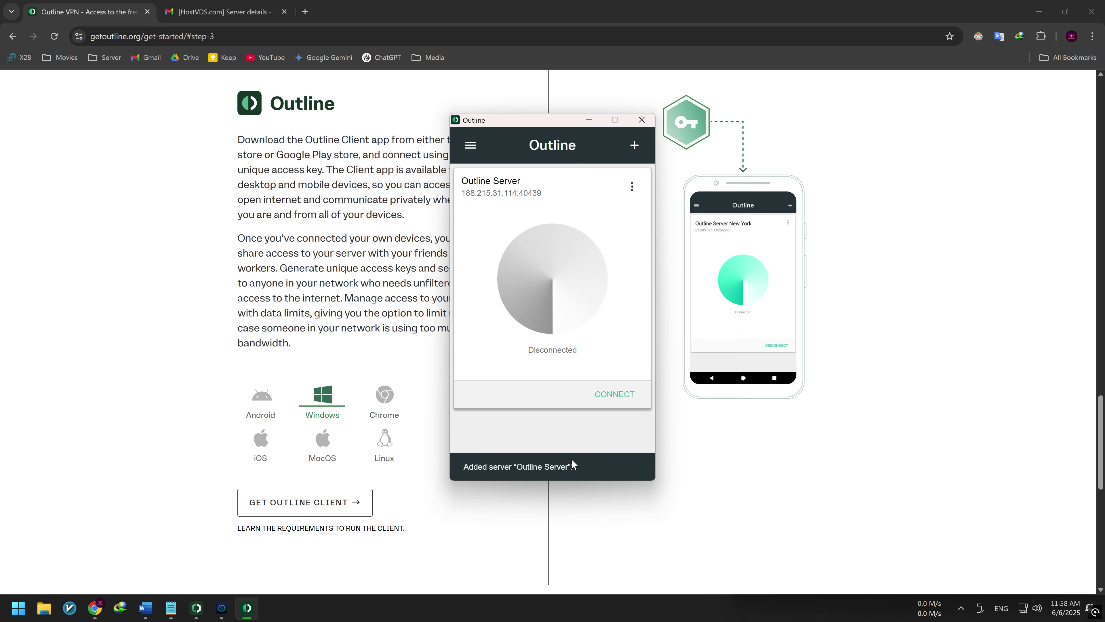
click(615, 396)
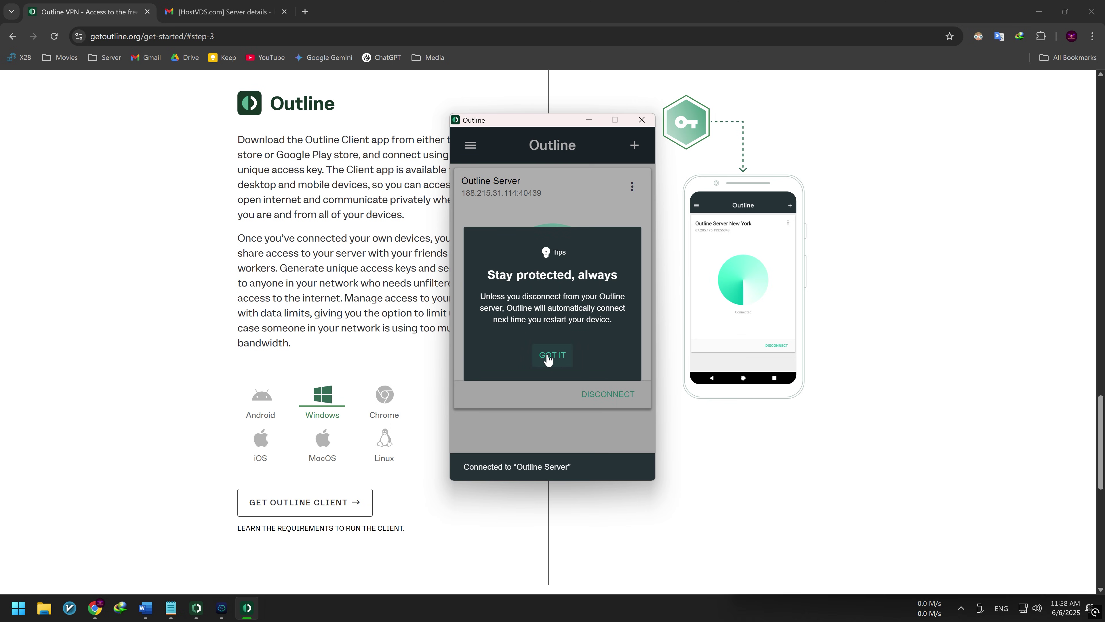
click(549, 358)
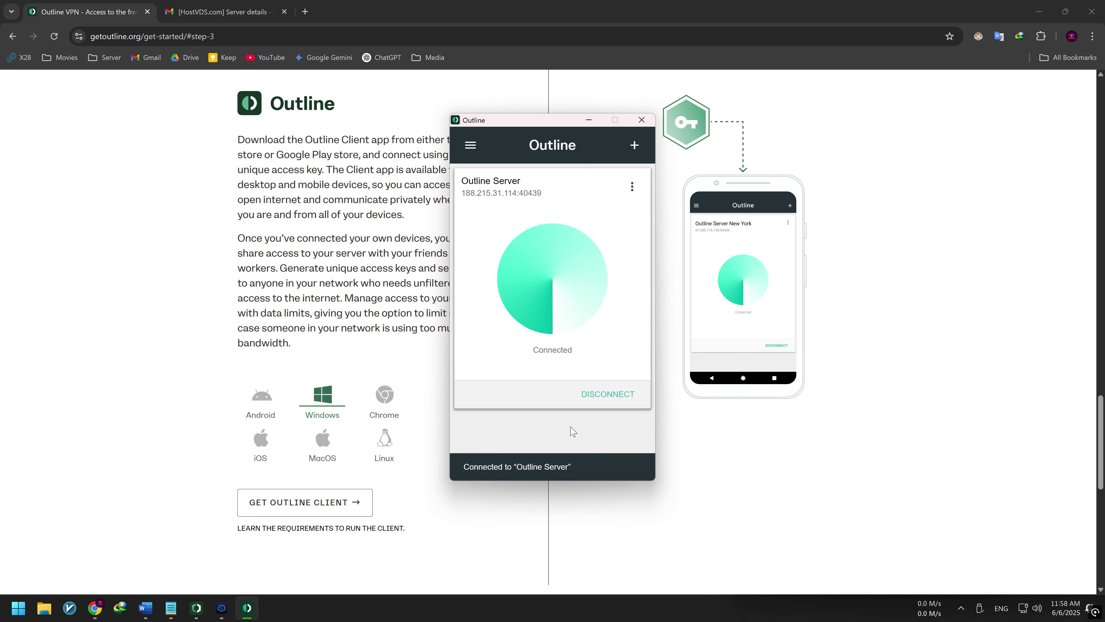
click(268, 13)
Check 'my ip' on expressvpn.com and compare the public IP 188.215.31.114 with Outline
click(304, 11)
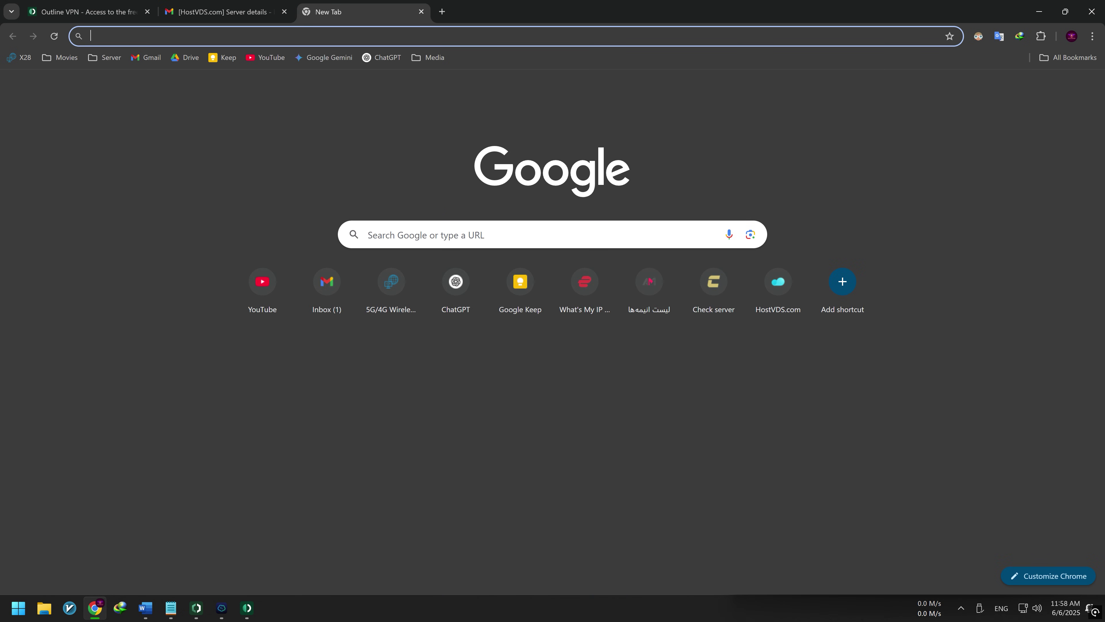
text(my i)
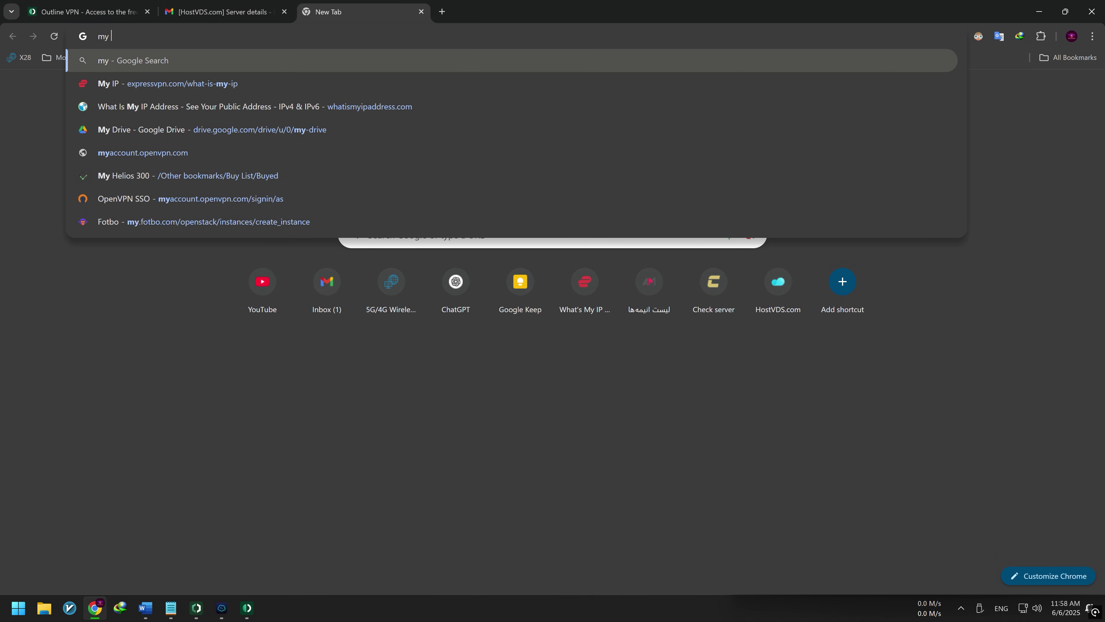
click(185, 153)
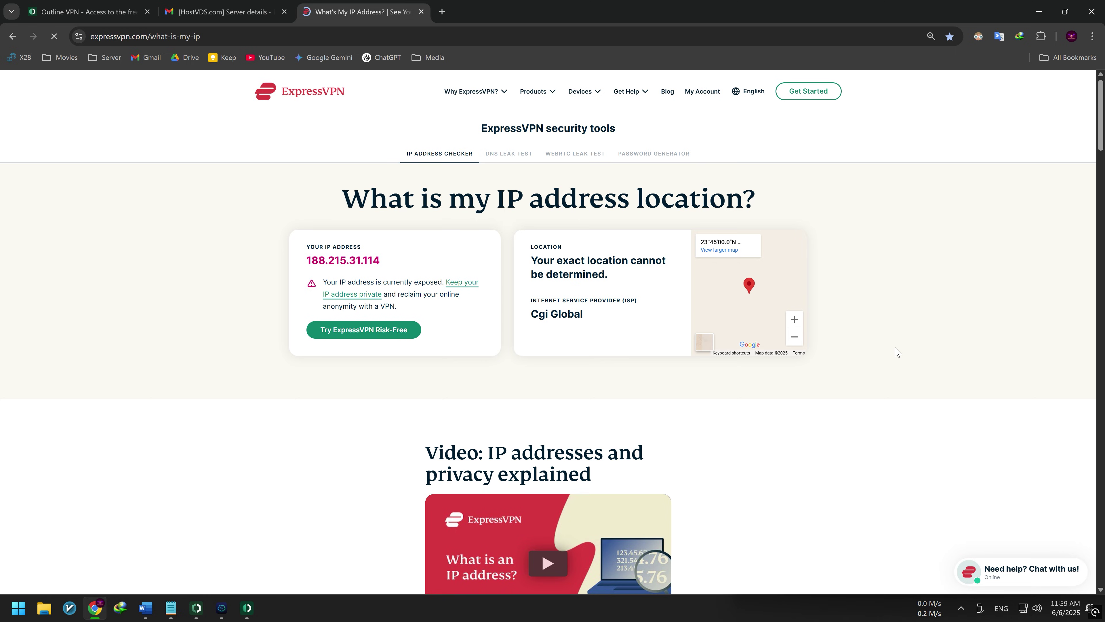
drag(384, 263, 303, 265)
click(246, 608)
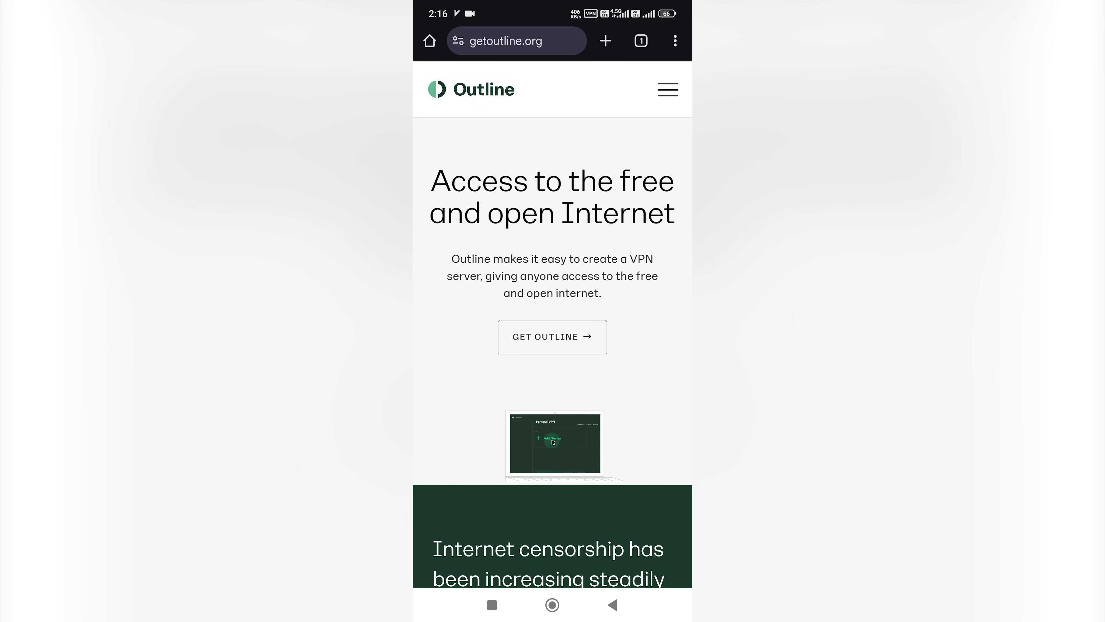
Install the Outline app on the phone from Google Play Store, open it and accept the privacy notice
click(552, 337)
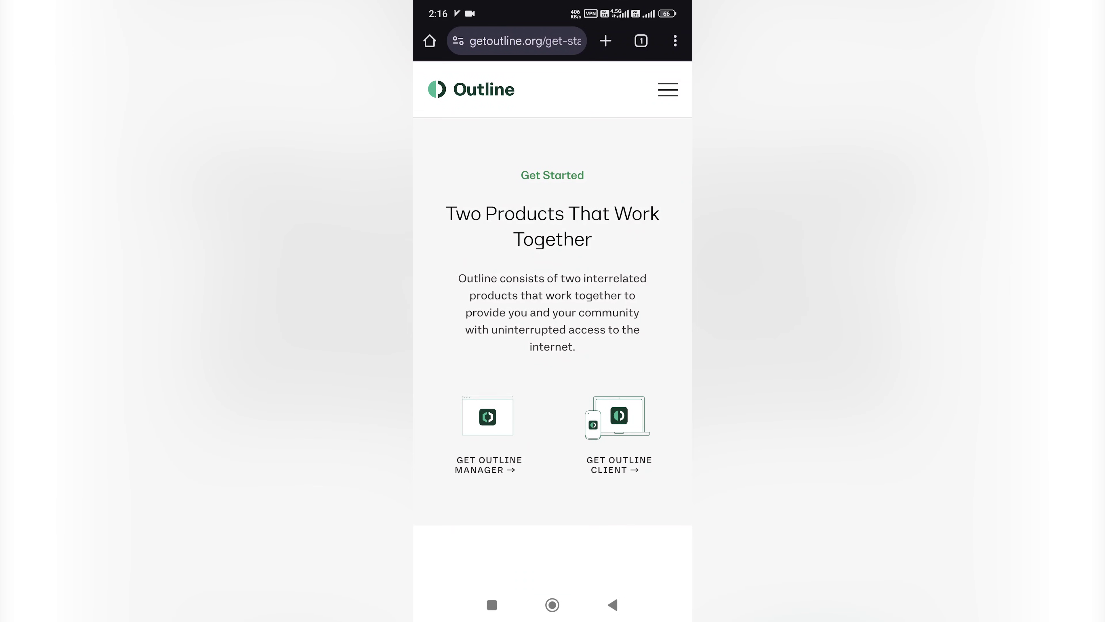
click(618, 431)
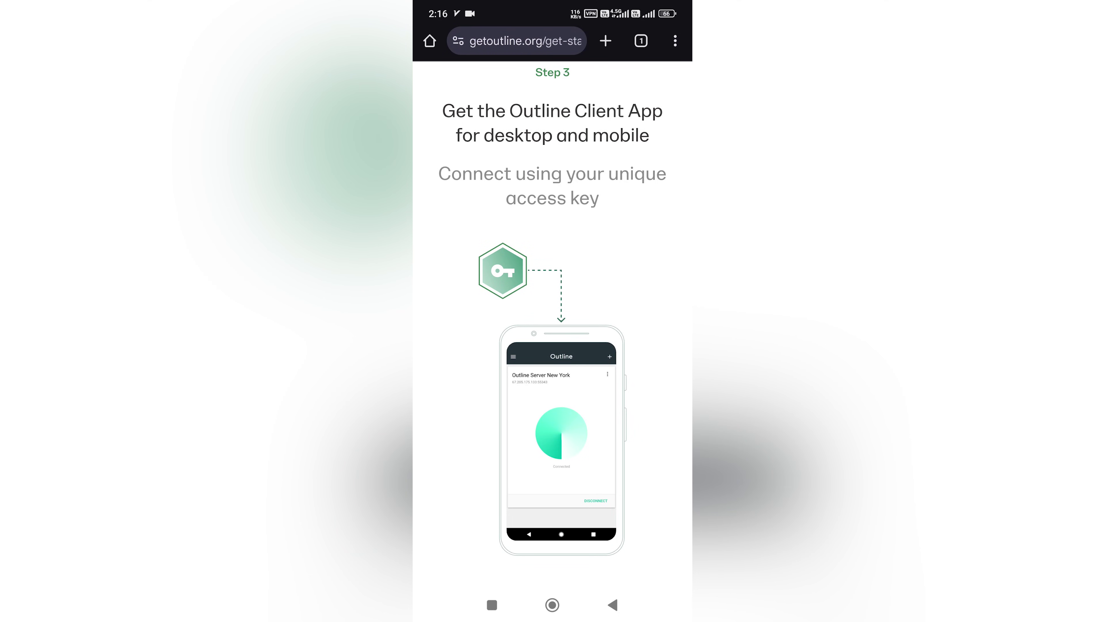
scroll(552, 305, down, 10)
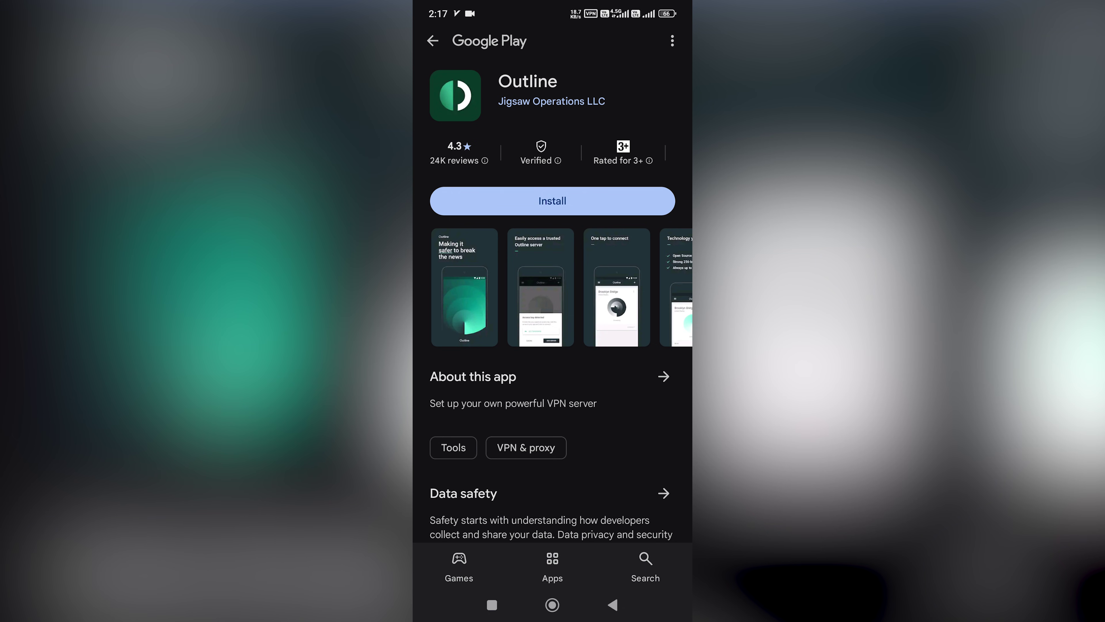
click(552, 200)
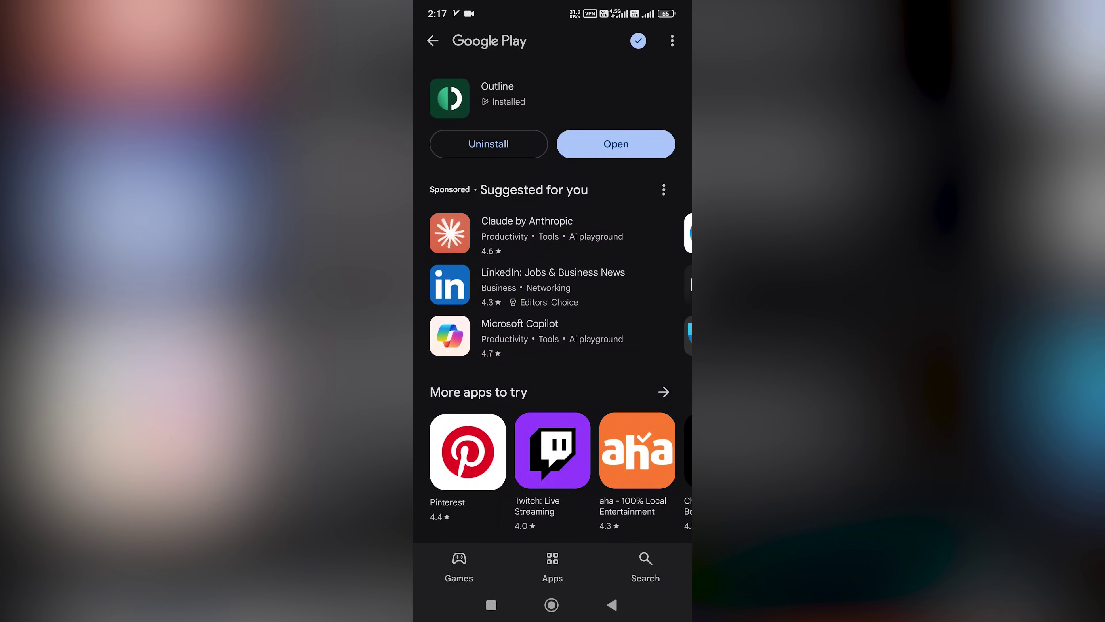
click(616, 144)
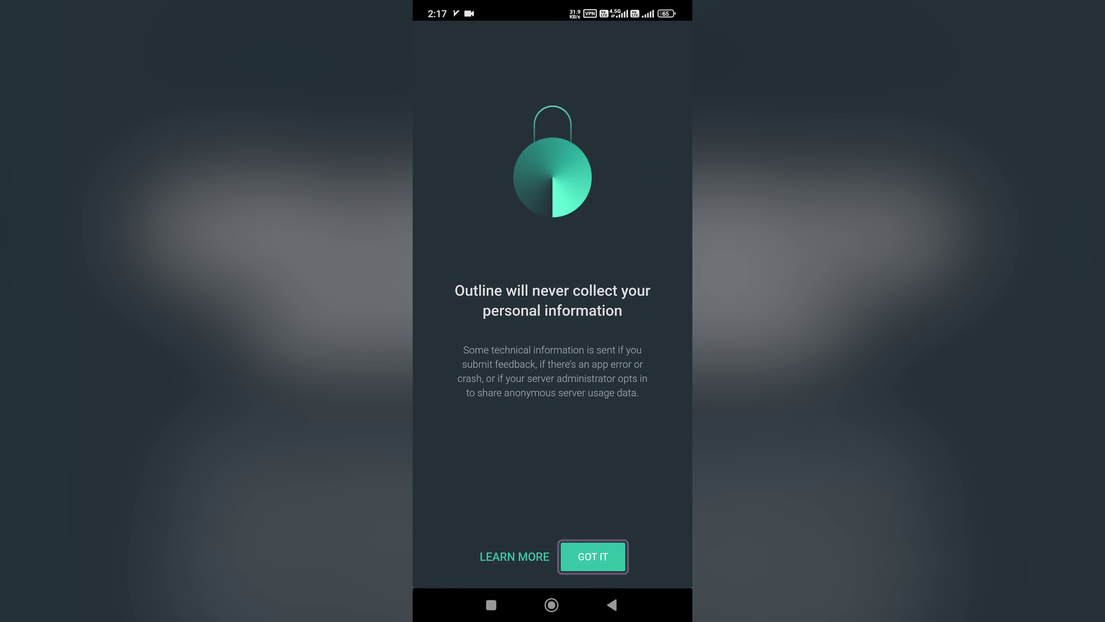
click(593, 556)
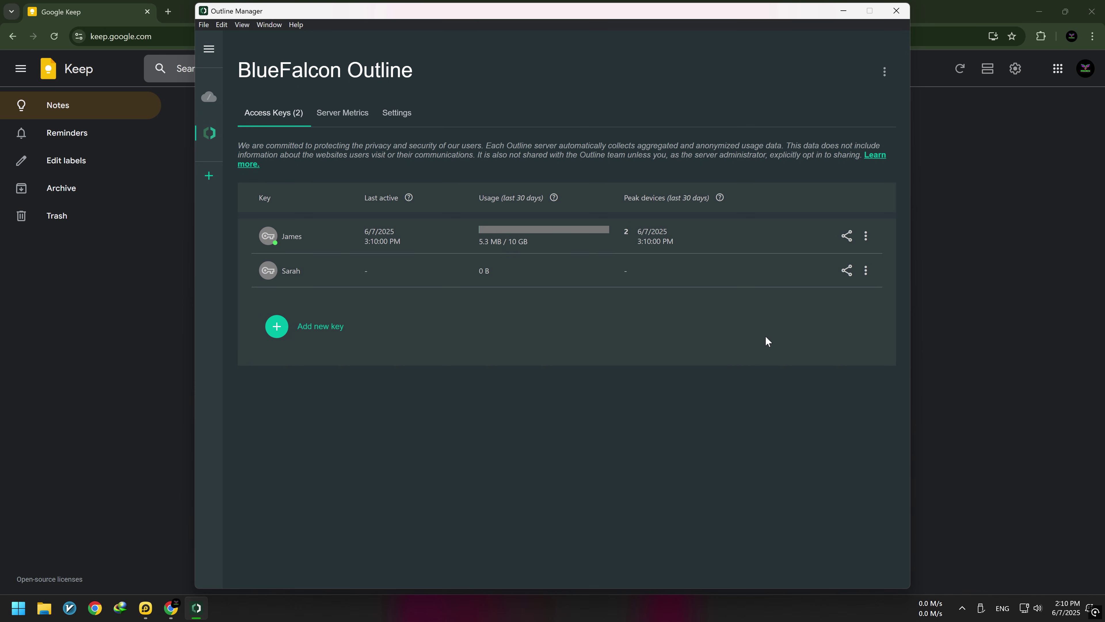
Copy the second access key's ss:// key from Outline Manager
click(847, 271)
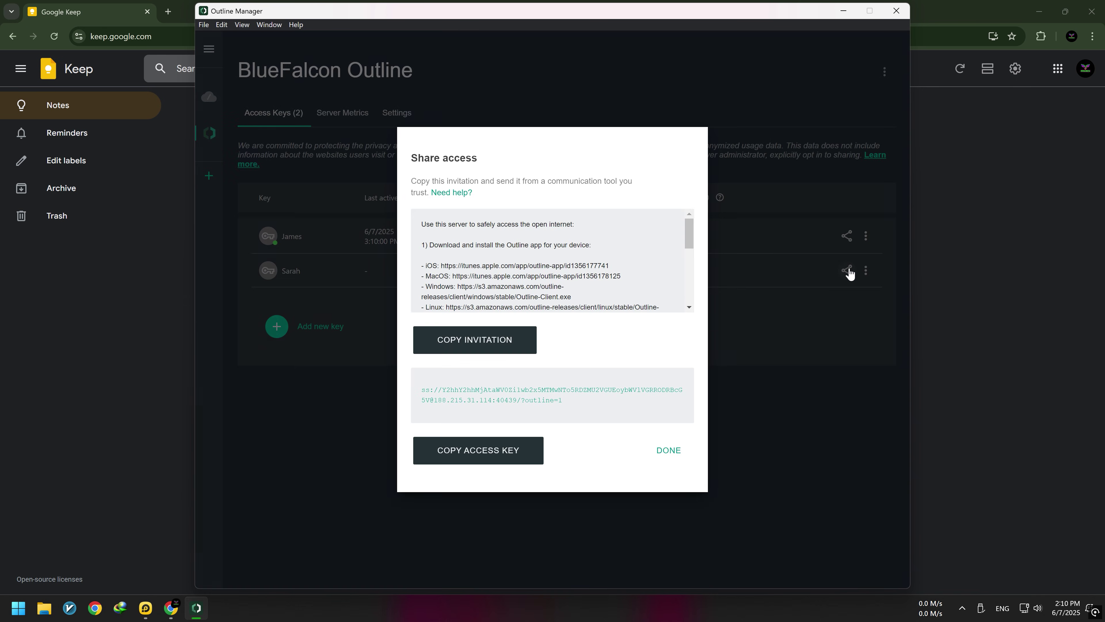
click(464, 452)
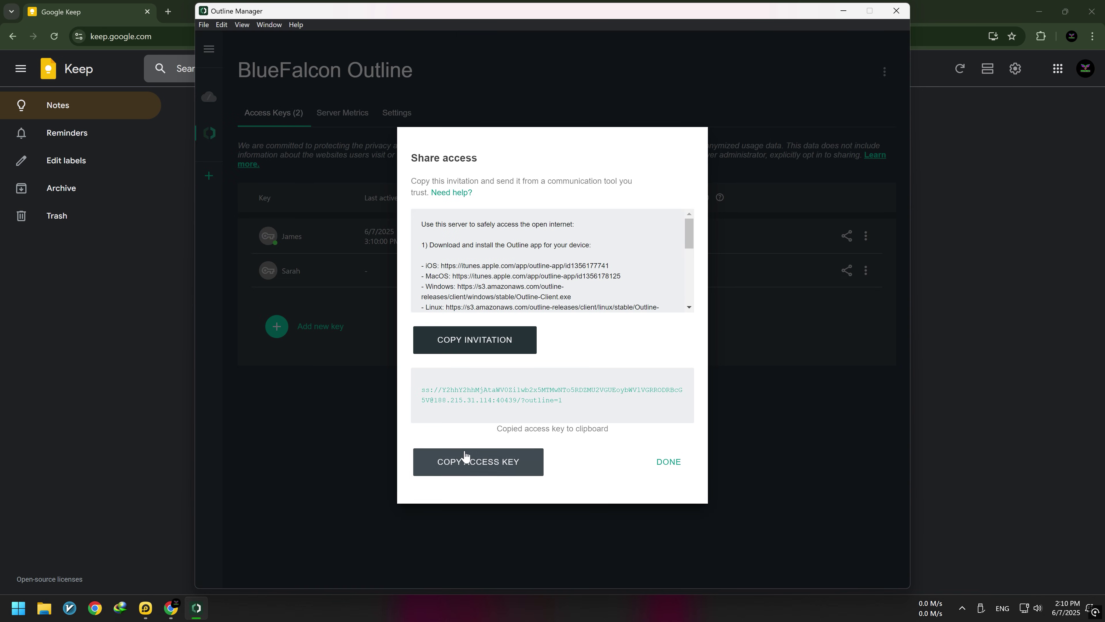
click(144, 395)
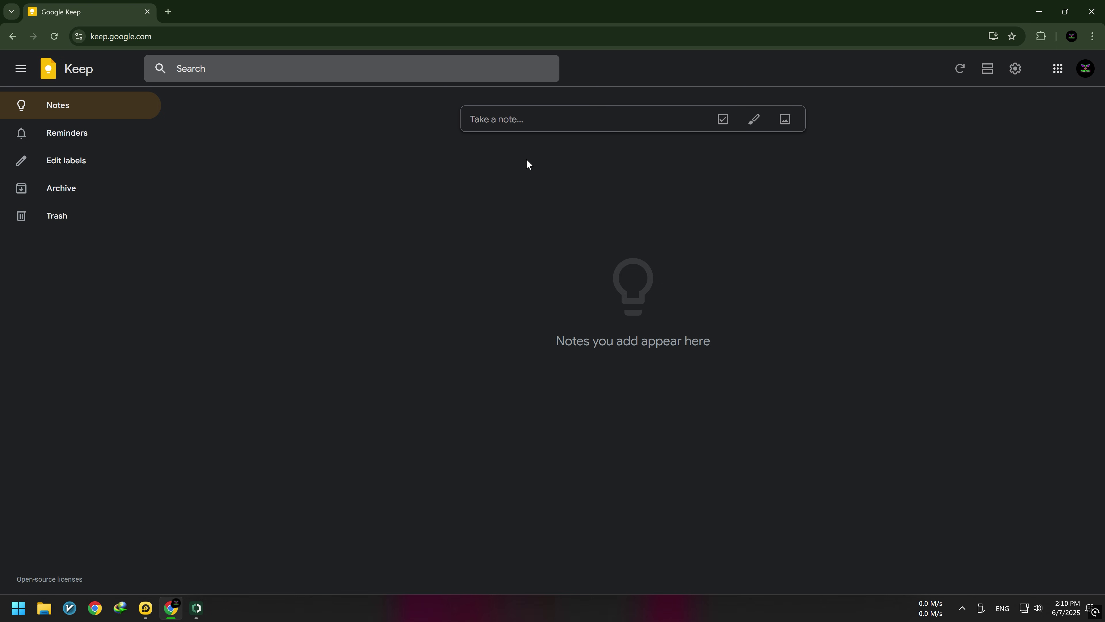
Save a new Google Keep note containing the pasted access key
click(528, 119)
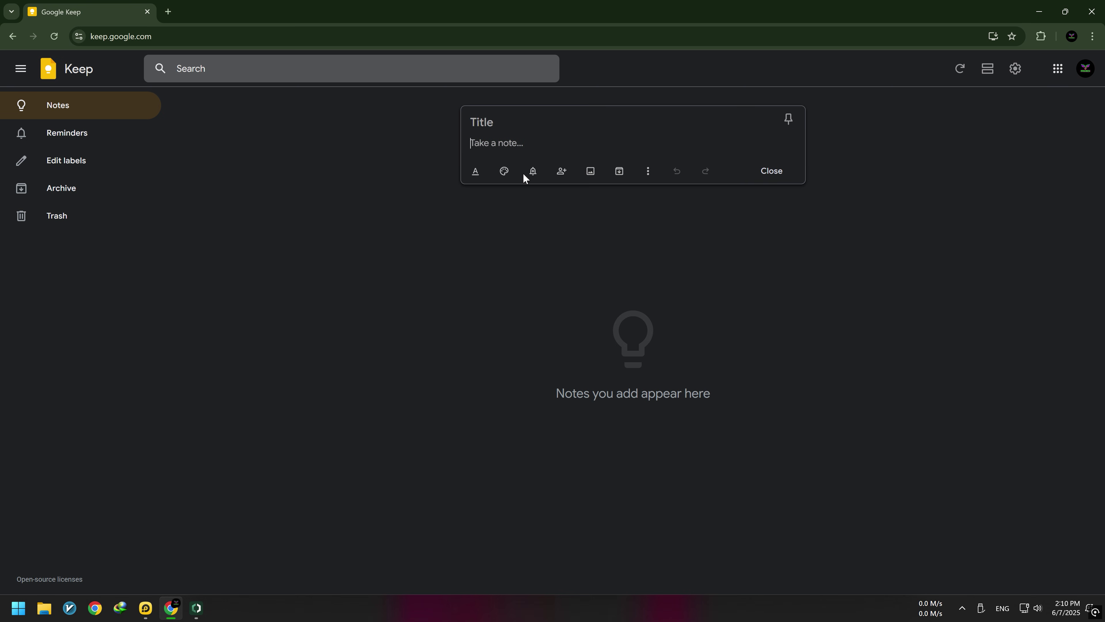
key(ctrl+v)
click(547, 321)
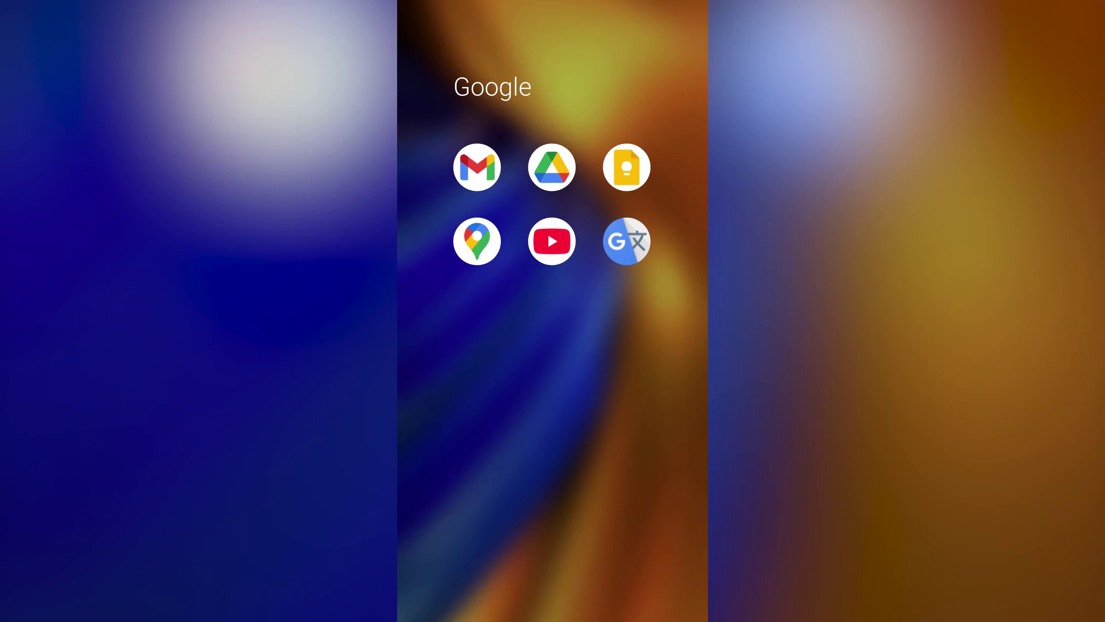
On the phone, copy the whole access key from the Keep note and return to Outline
click(627, 167)
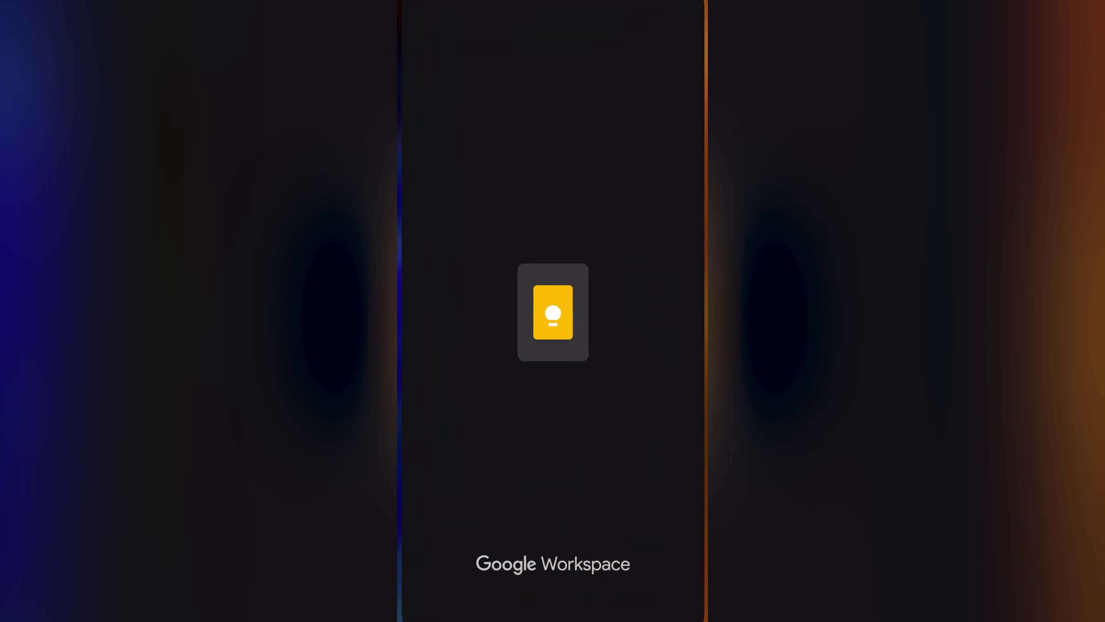
click(476, 109)
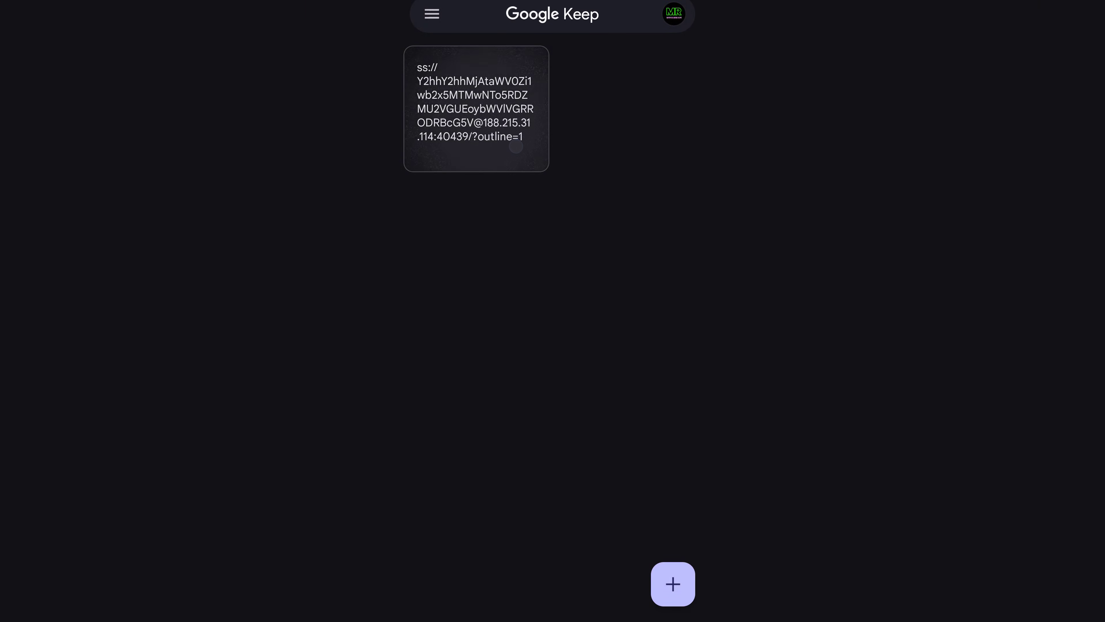
click(552, 127)
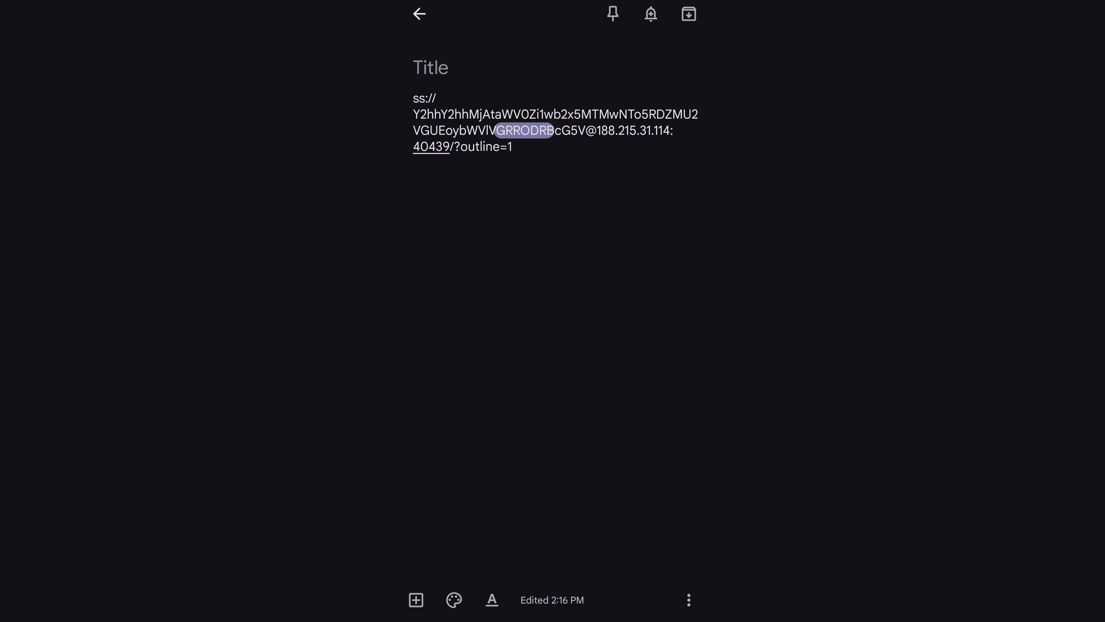
click(626, 45)
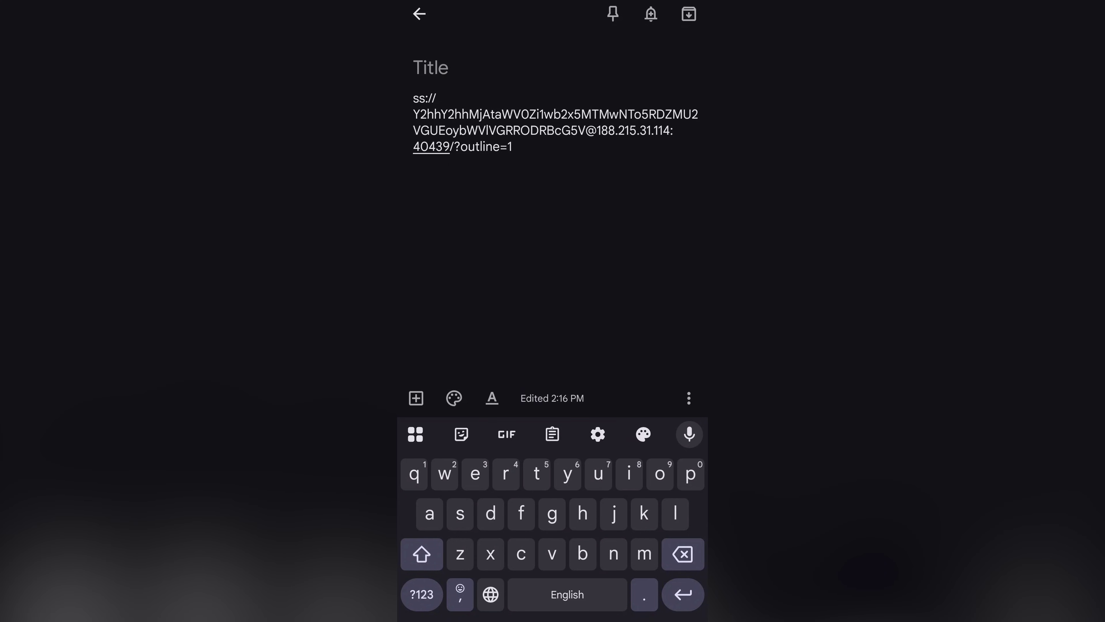
key(alt+Tab)
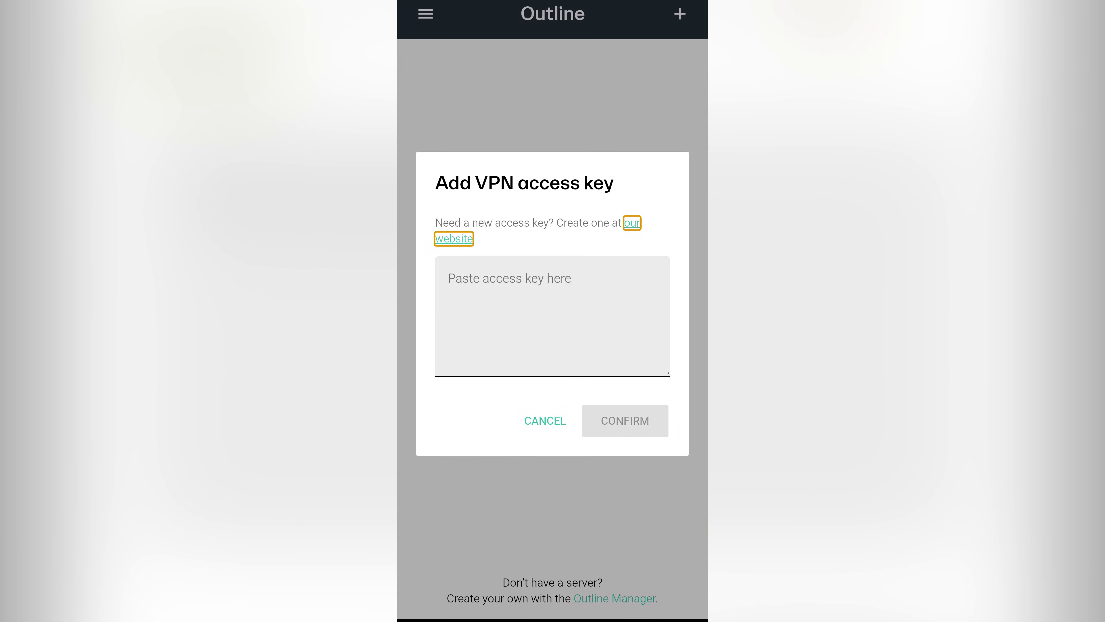
Paste the key into the phone's Outline Client, add the server and connect, allowing the VPN request
click(552, 305)
click(466, 188)
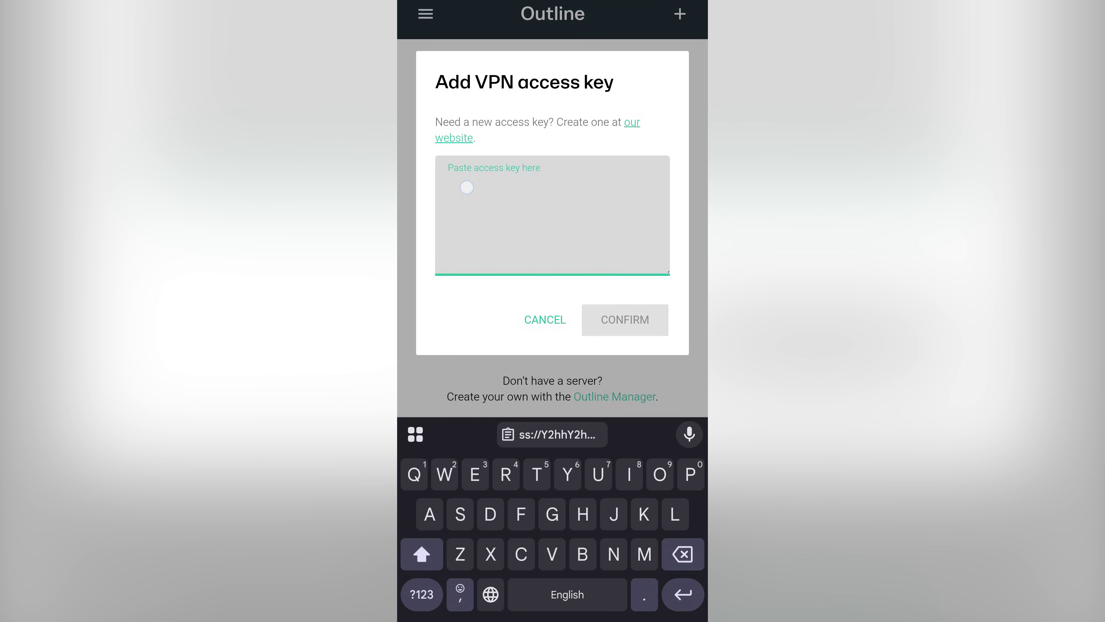
click(452, 134)
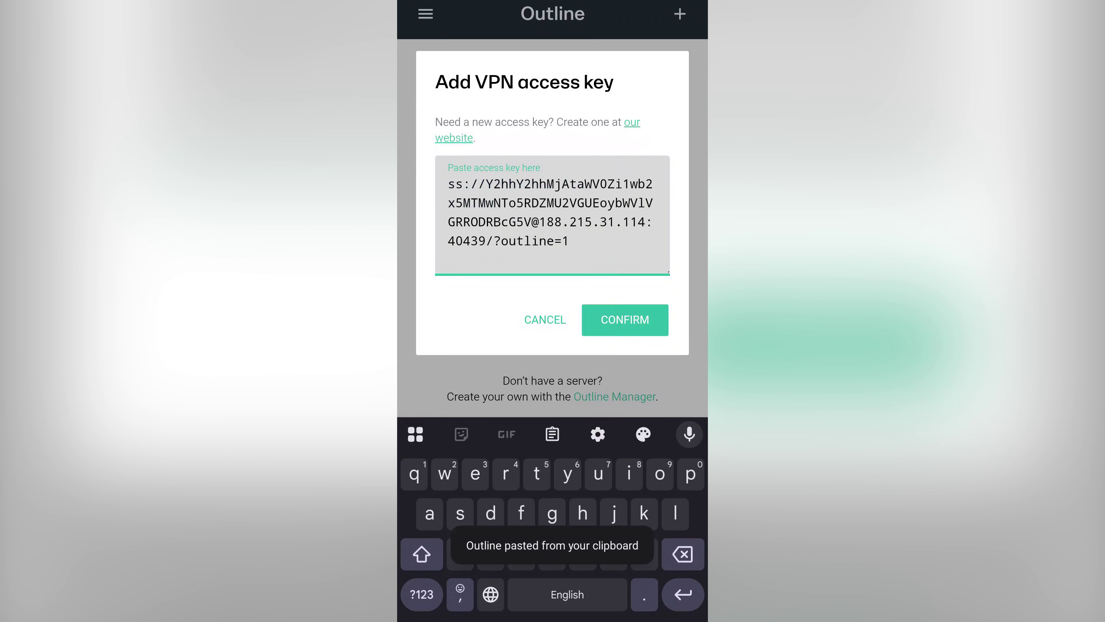
click(625, 320)
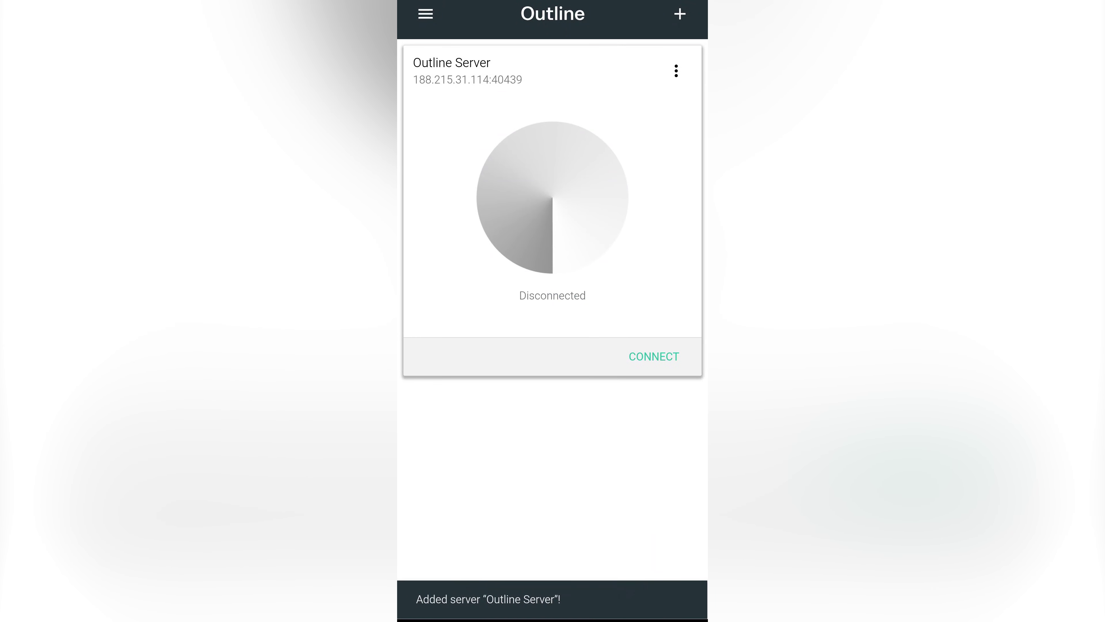
click(654, 356)
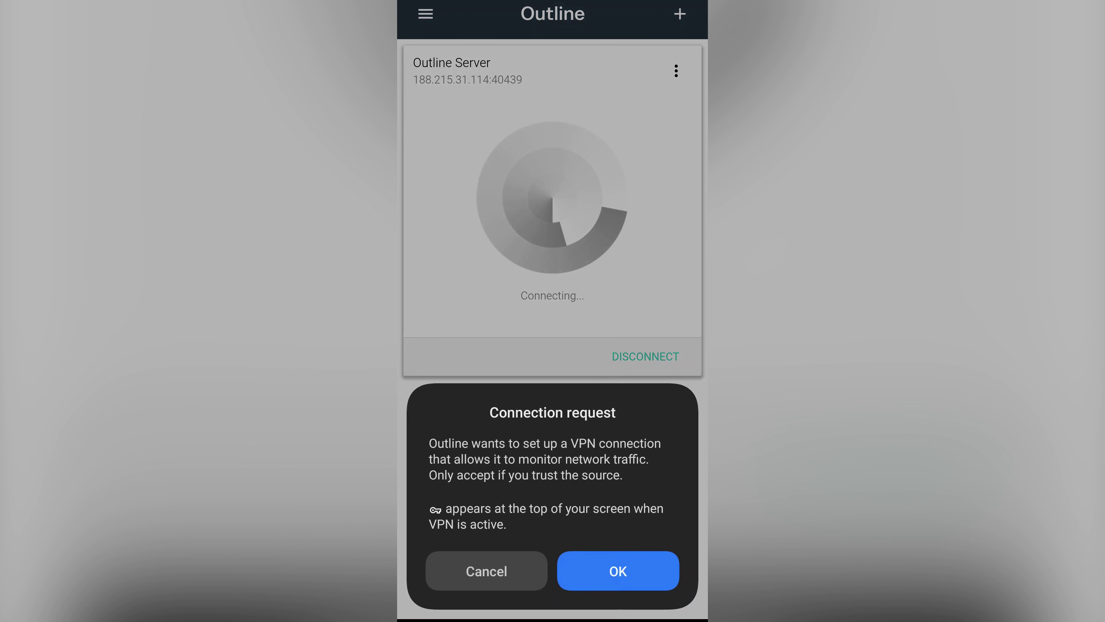
click(645, 571)
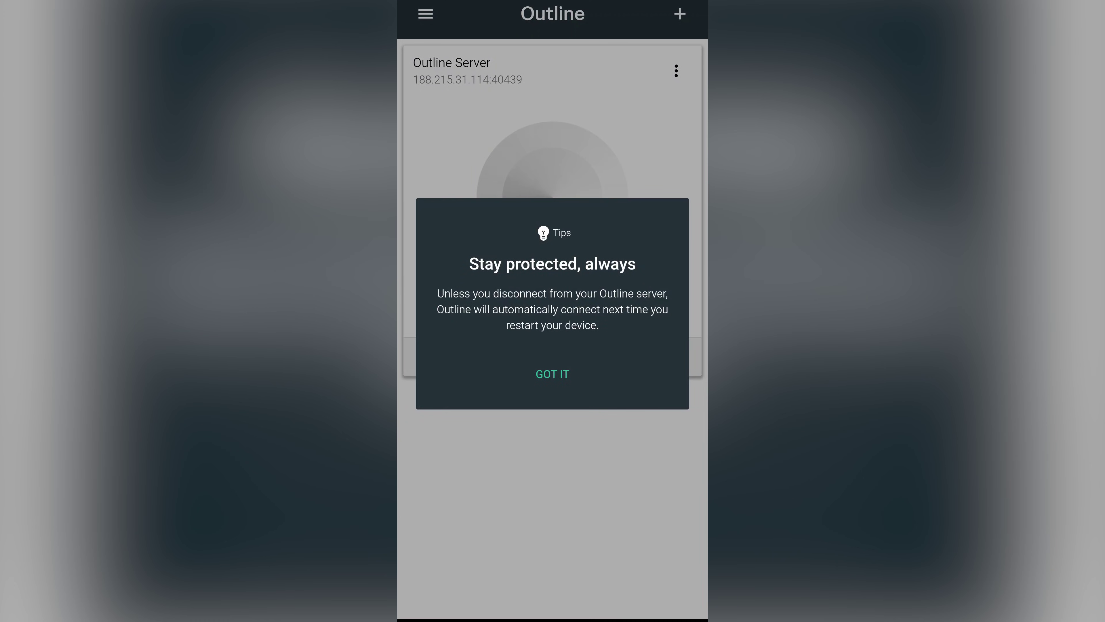
click(552, 374)
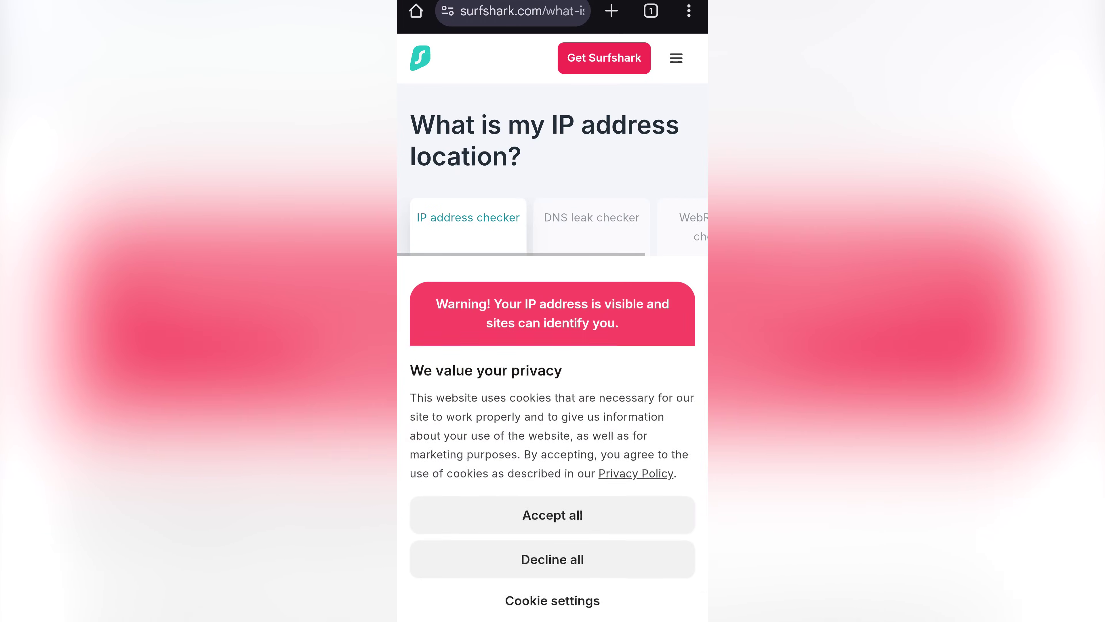
Accept Surfshark's cookies to show the IP 188.215.31.114 in Finland - Helsinki
click(604, 514)
scroll(620, 417, down, 2)
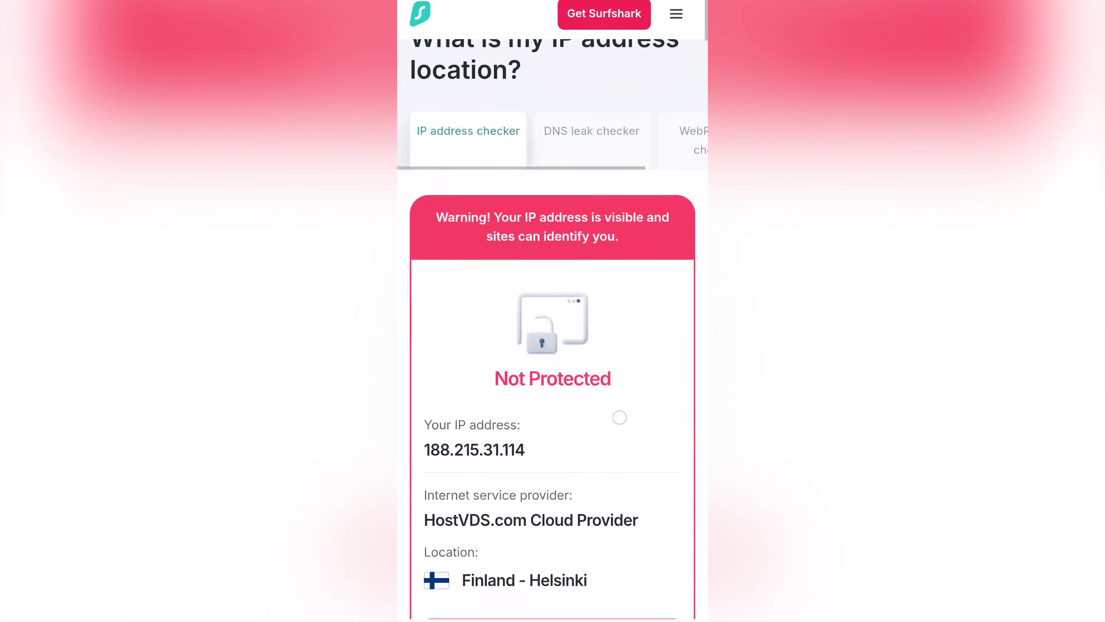
scroll(619, 417, down, 2)
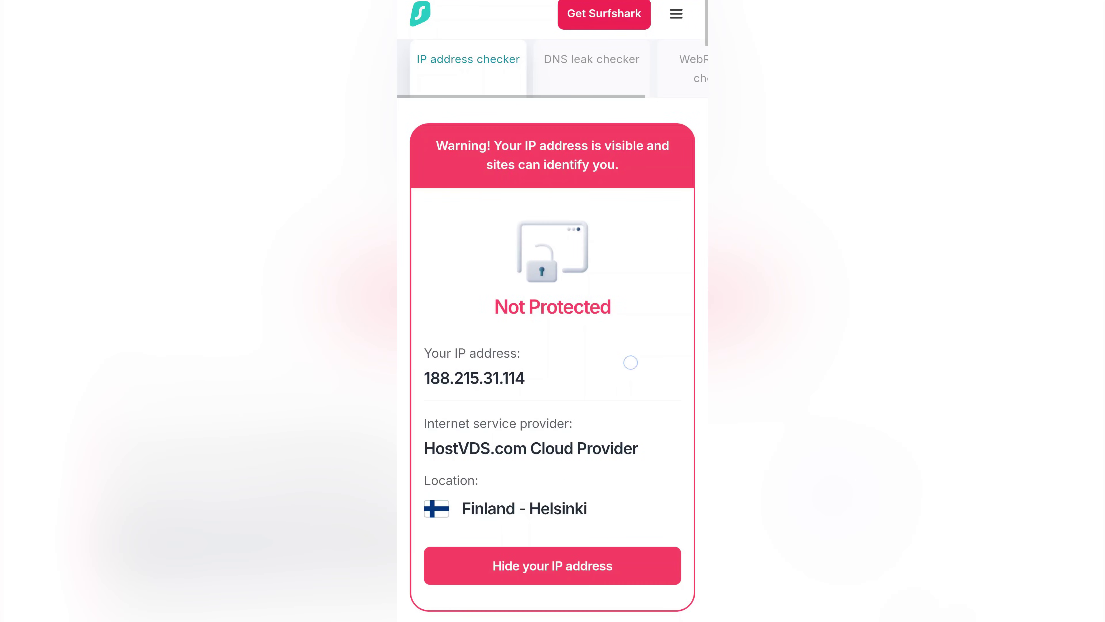